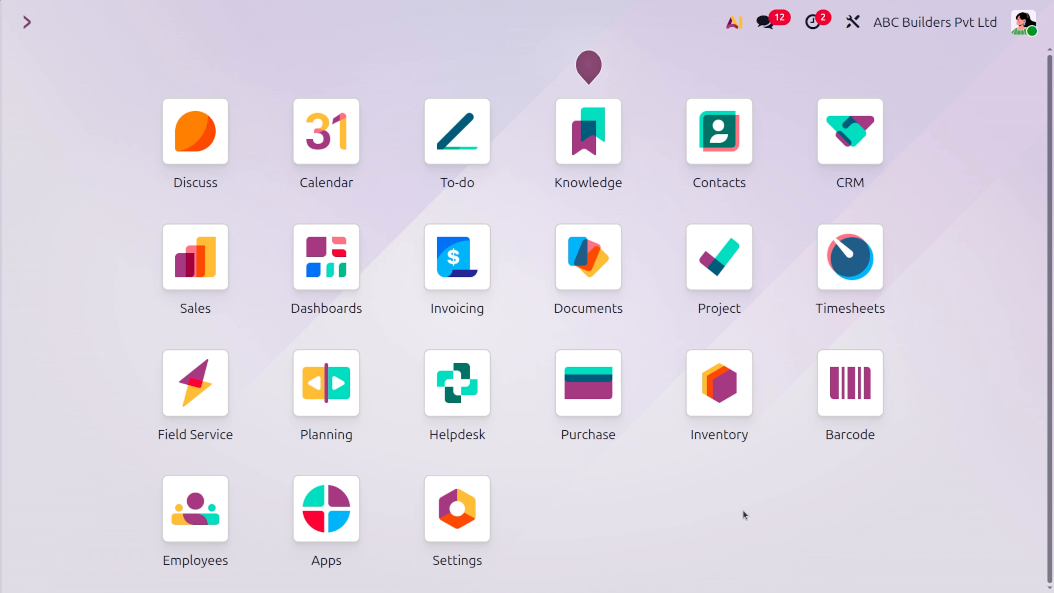
Open the Project app and create a new project named "Building"
text(pr)
key(Return)
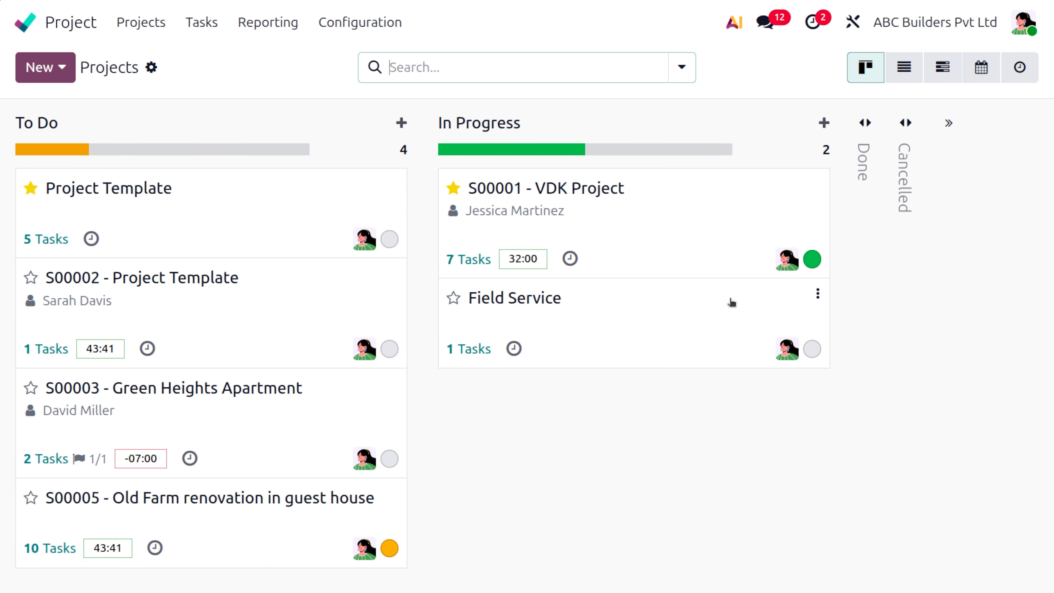
click(42, 63)
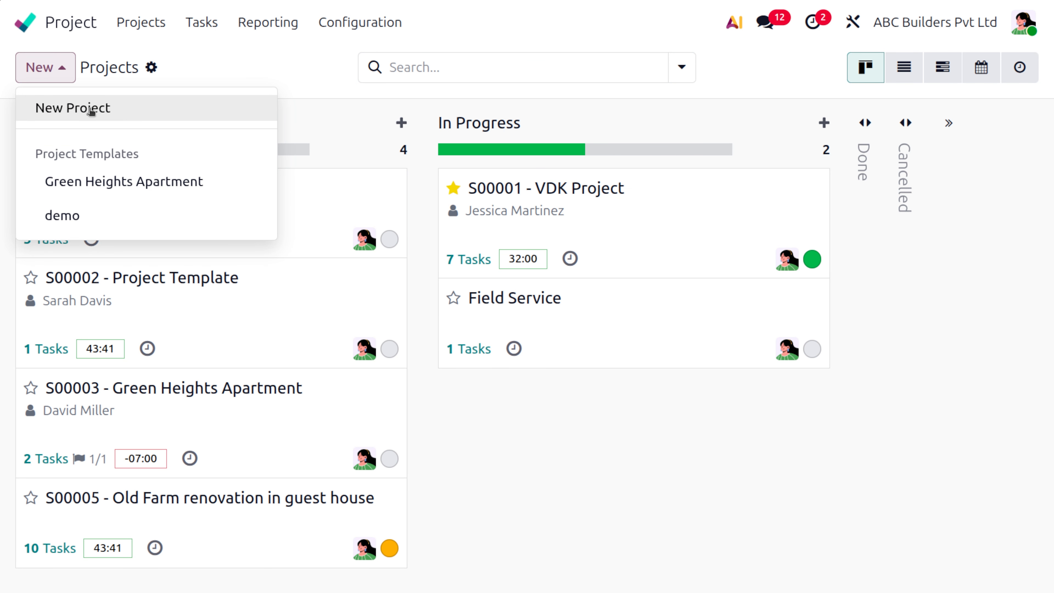
click(91, 109)
click(166, 202)
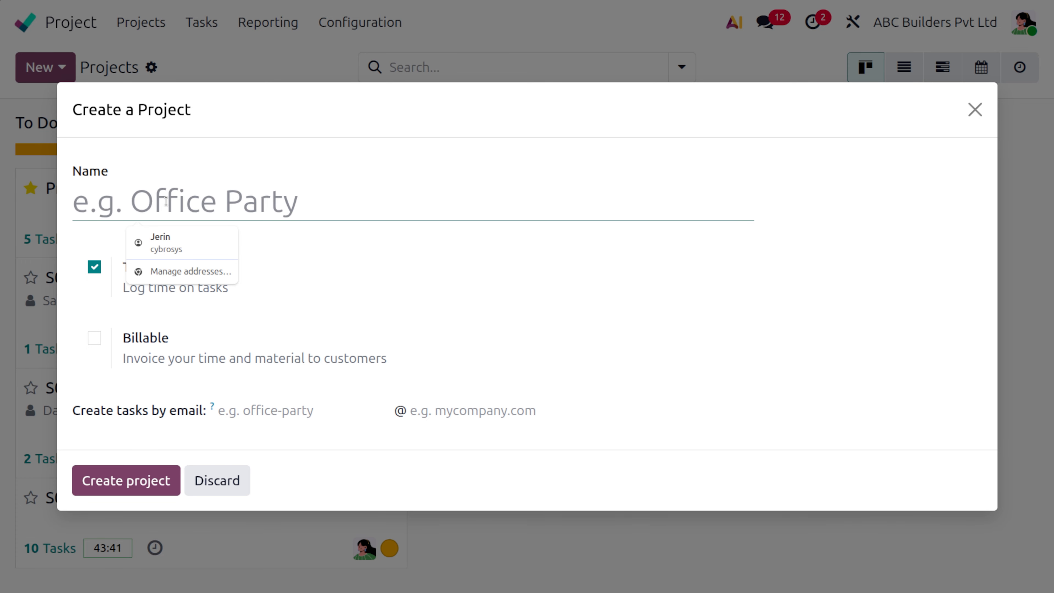
text(BUilding)
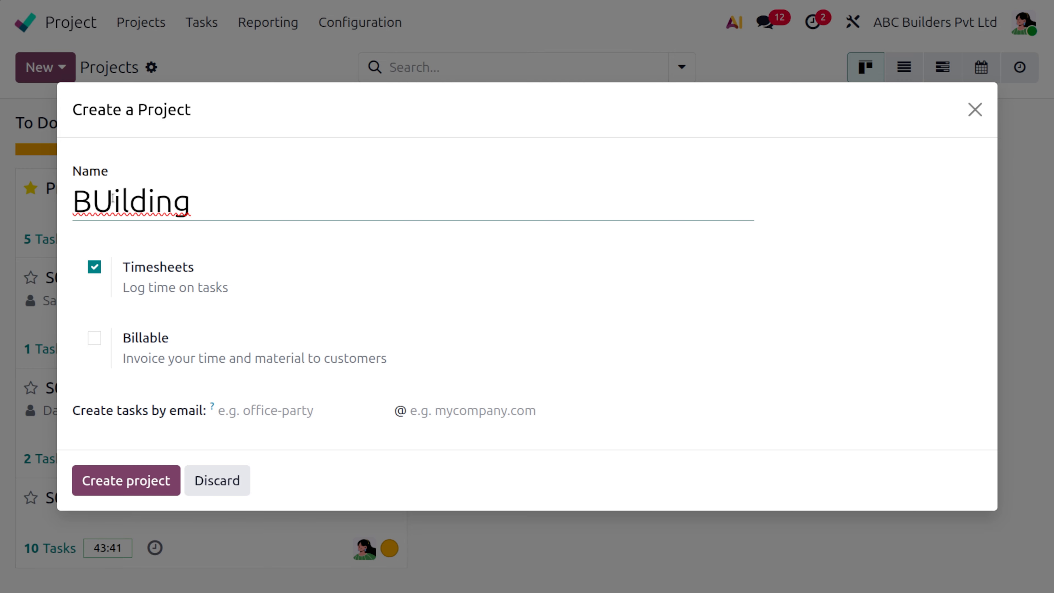
key(BackSpace)
text(u)
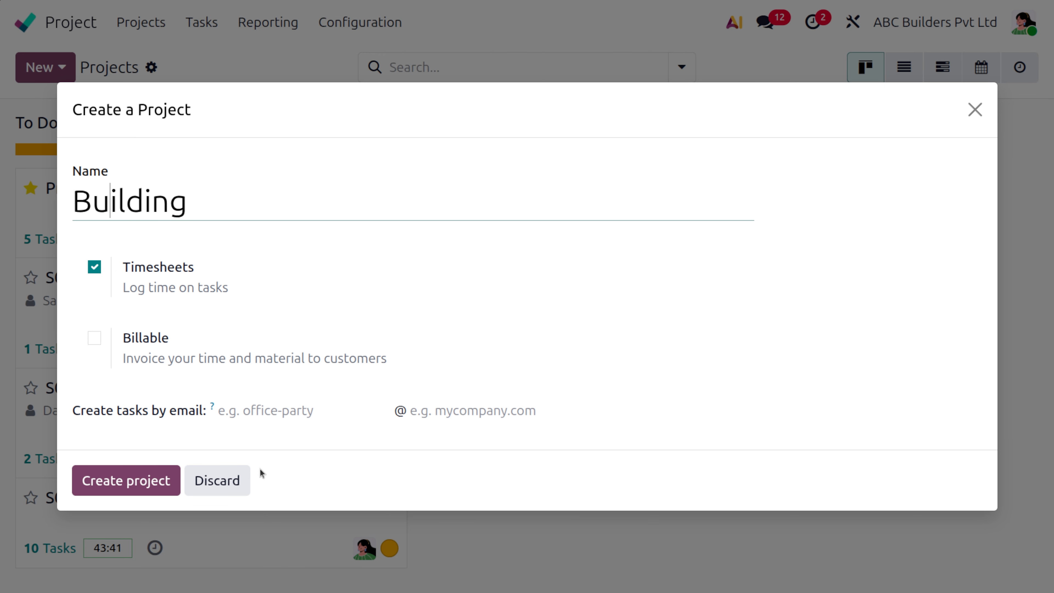
click(155, 480)
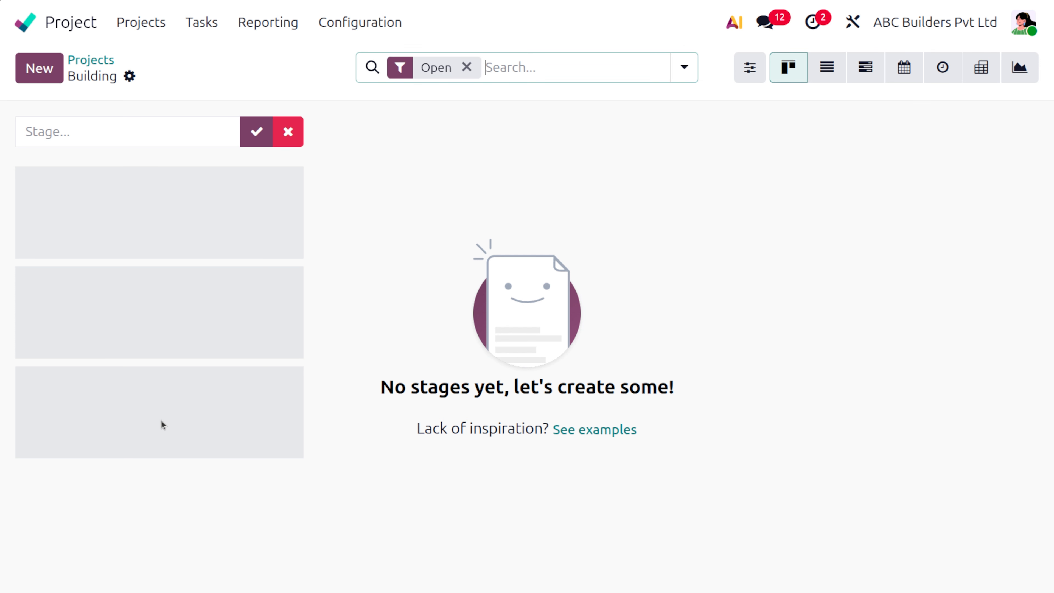
Enable Milestones in the Building project's settings and save the project
click(92, 60)
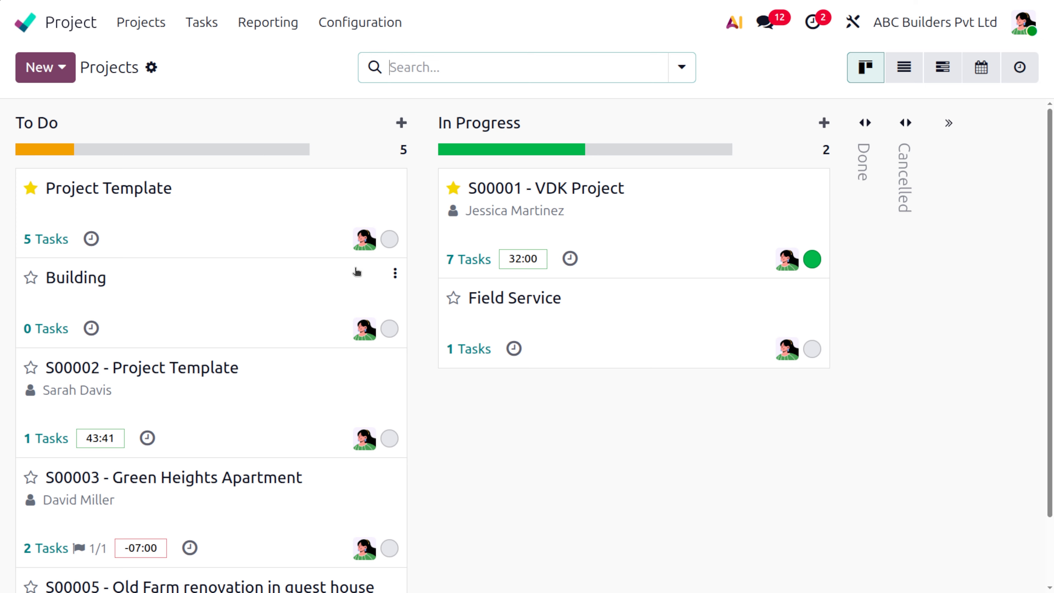
click(396, 276)
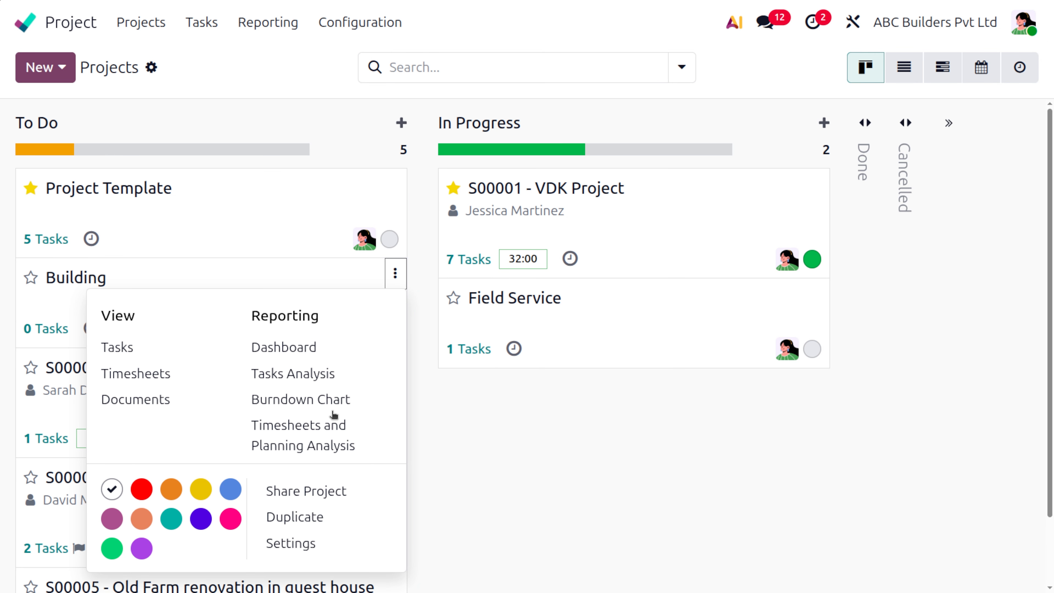
click(285, 545)
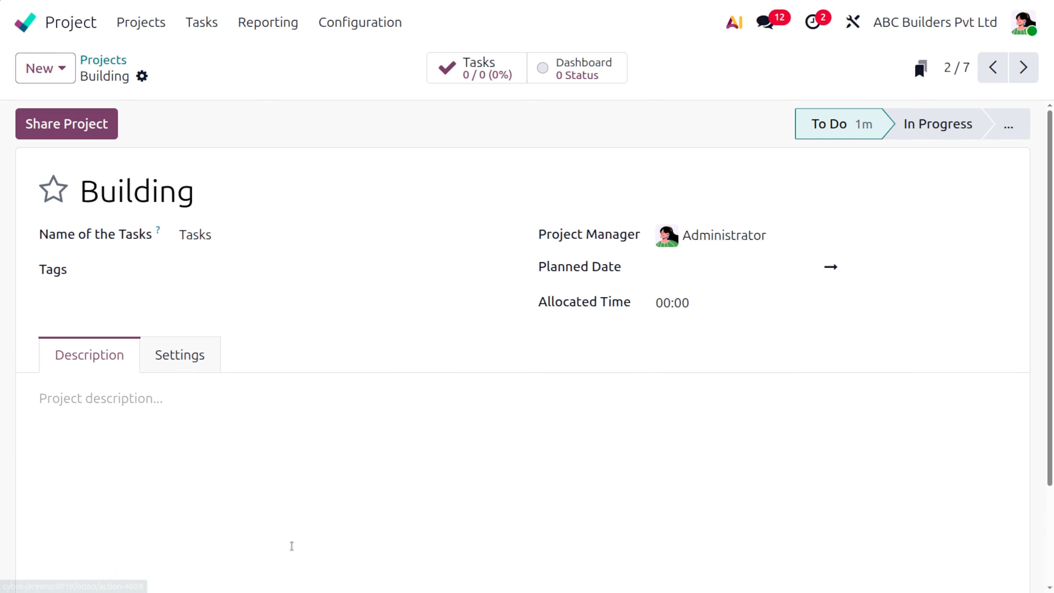
click(182, 354)
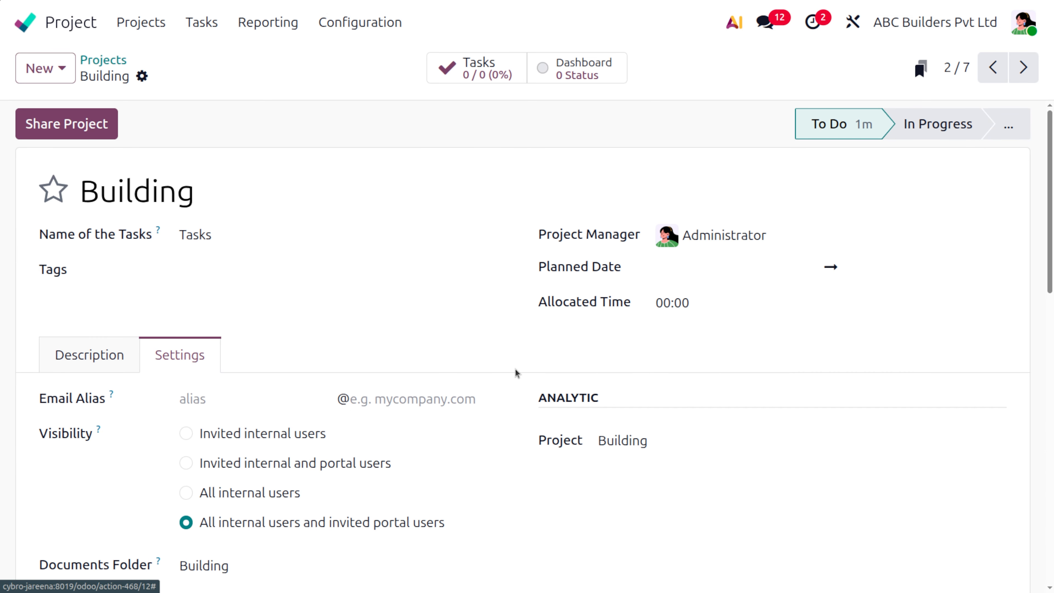
scroll(516, 370, down, 5)
scroll(516, 373, down, 5)
scroll(516, 373, up, 2)
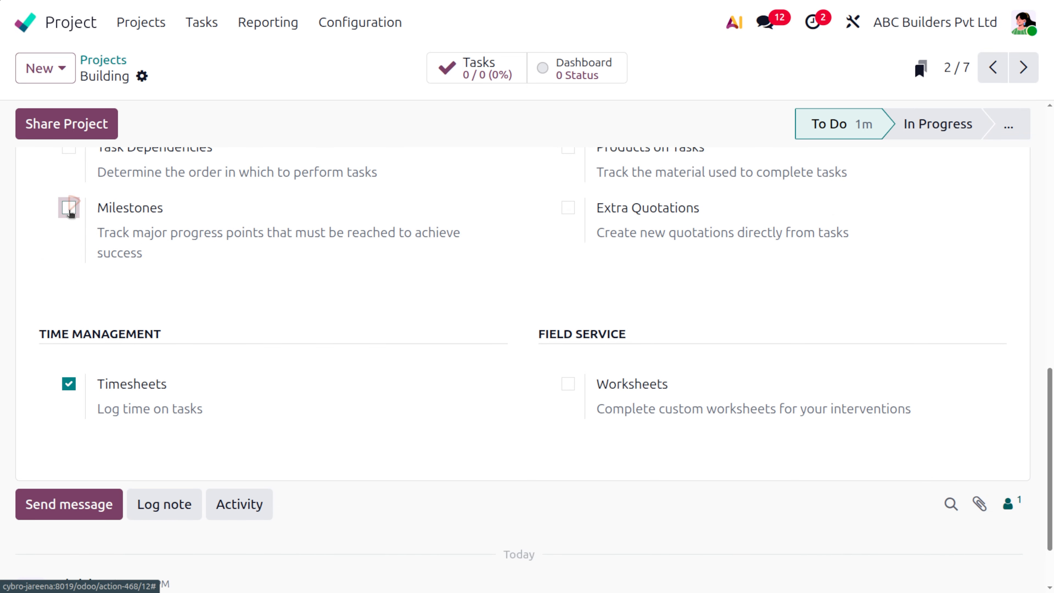
click(72, 212)
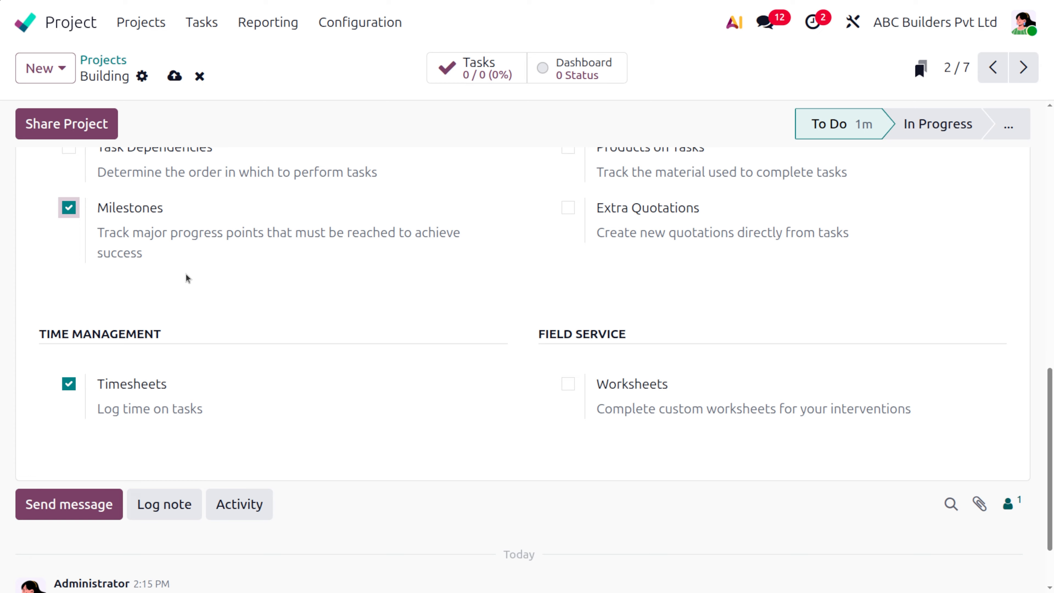
click(174, 76)
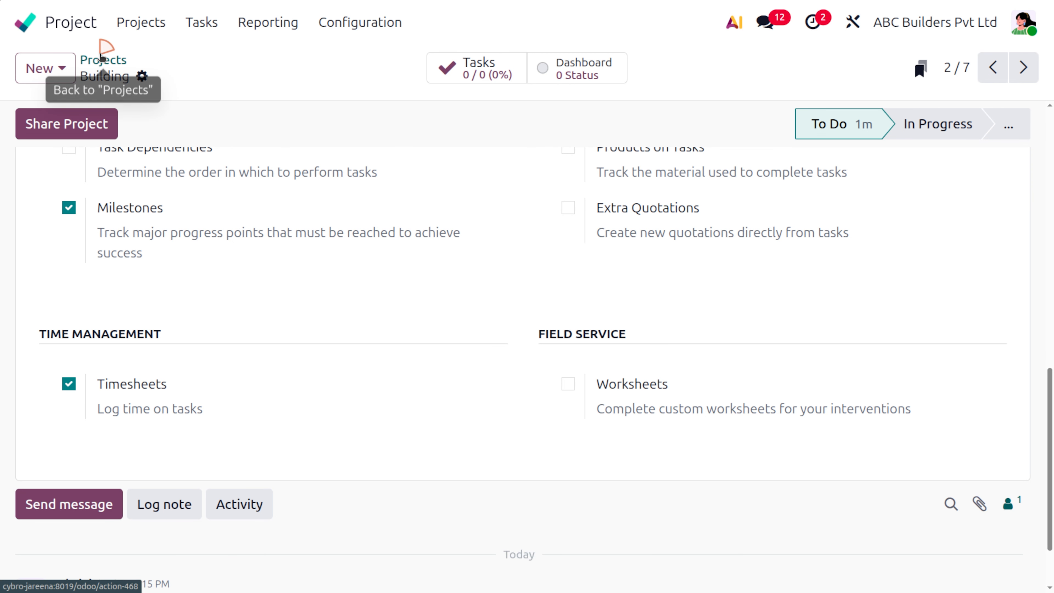
Open the Building project's task board and add the stages "foundation", "structure" and "finishing"
click(102, 58)
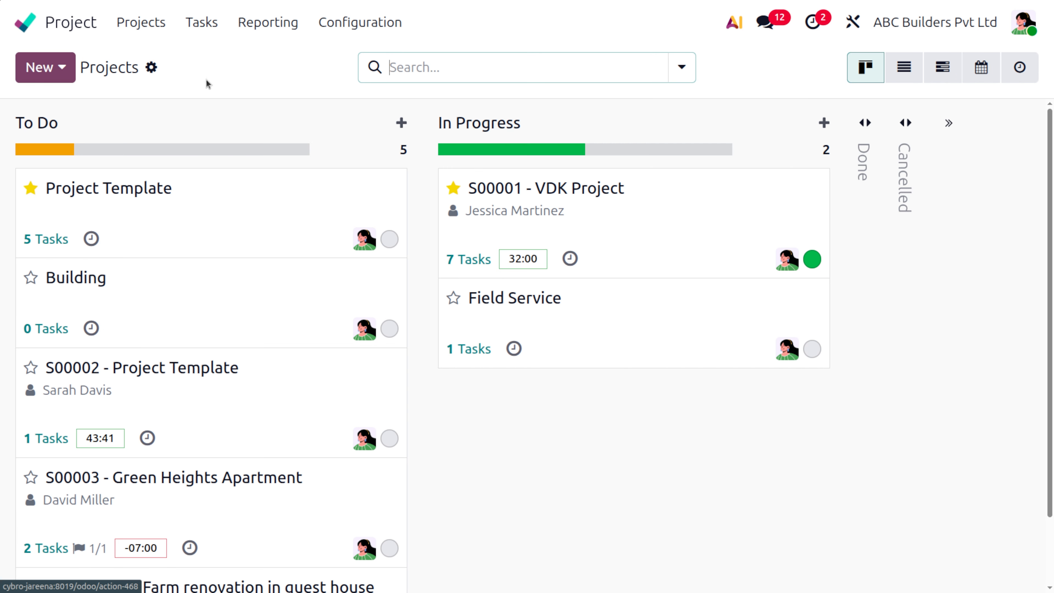
click(291, 306)
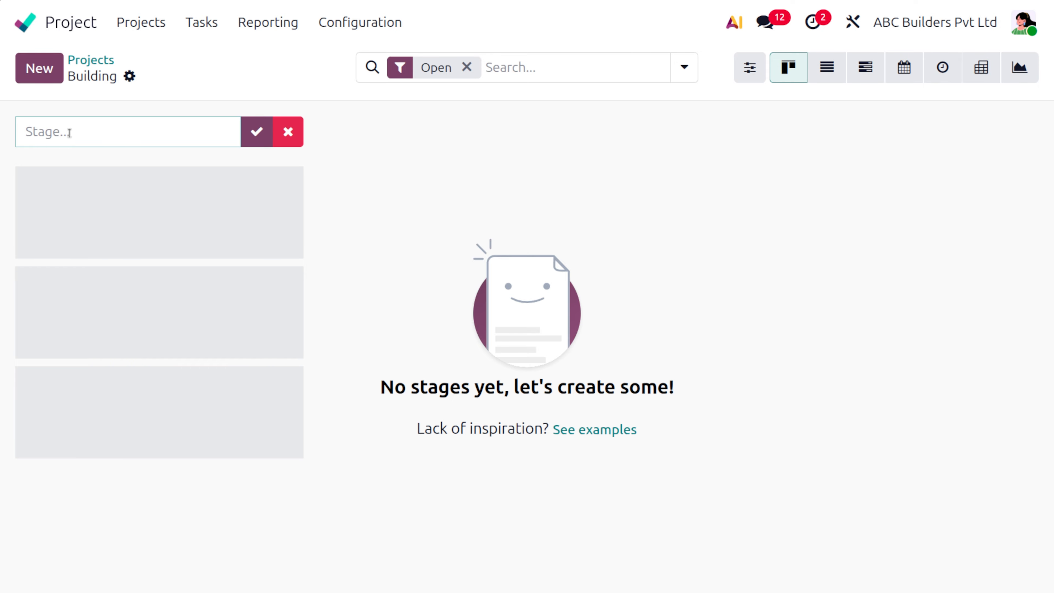
text(foundation)
click(249, 142)
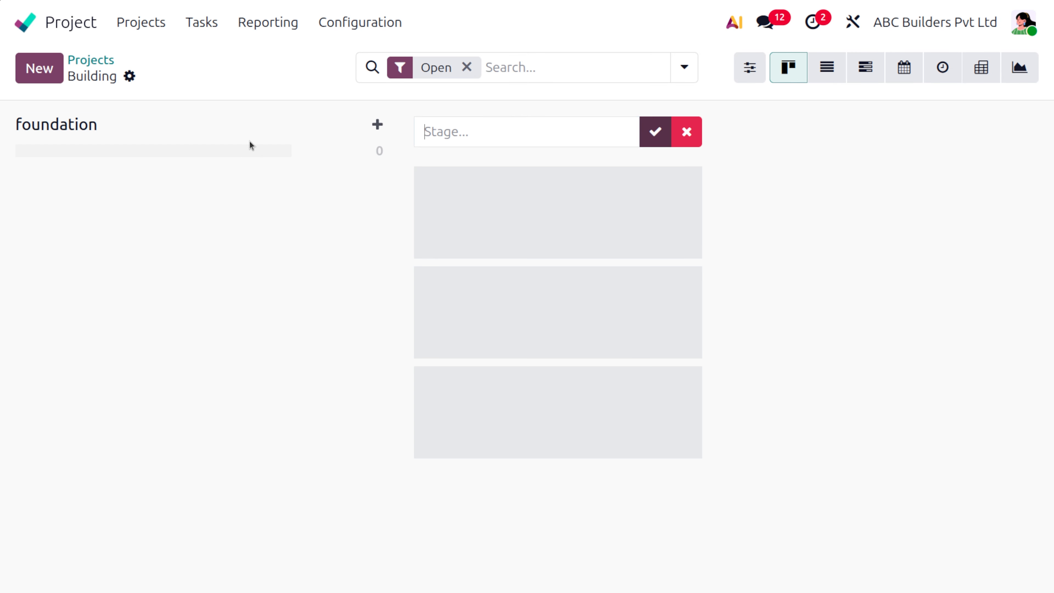
text(structure)
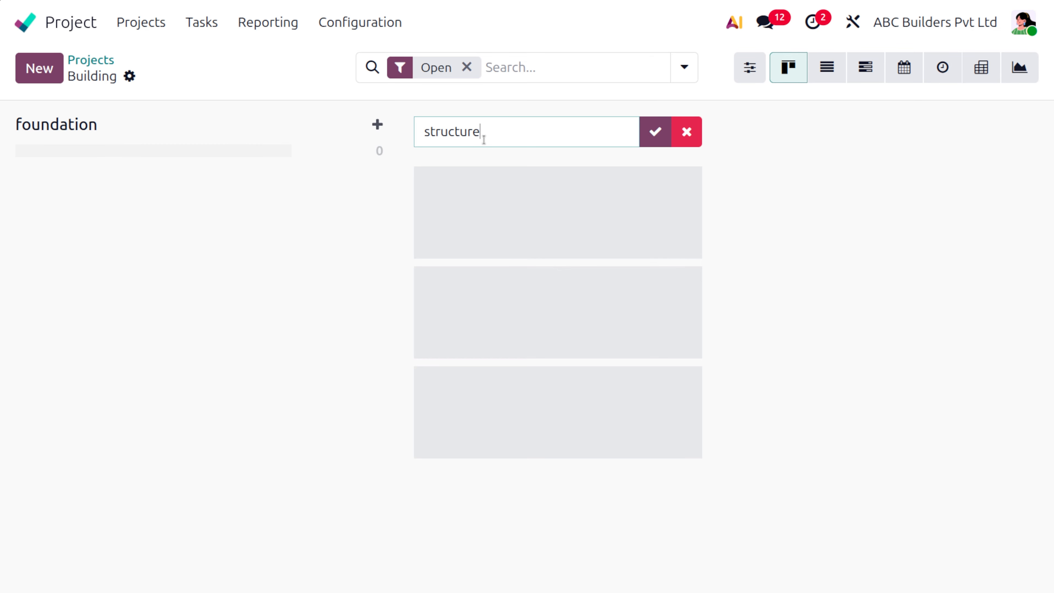
click(656, 131)
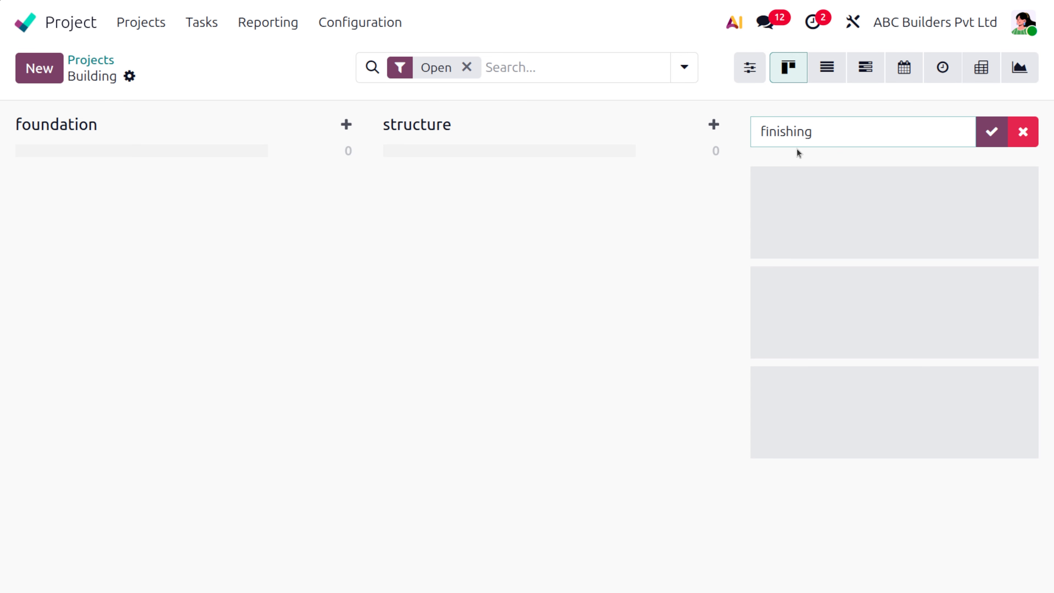
click(992, 131)
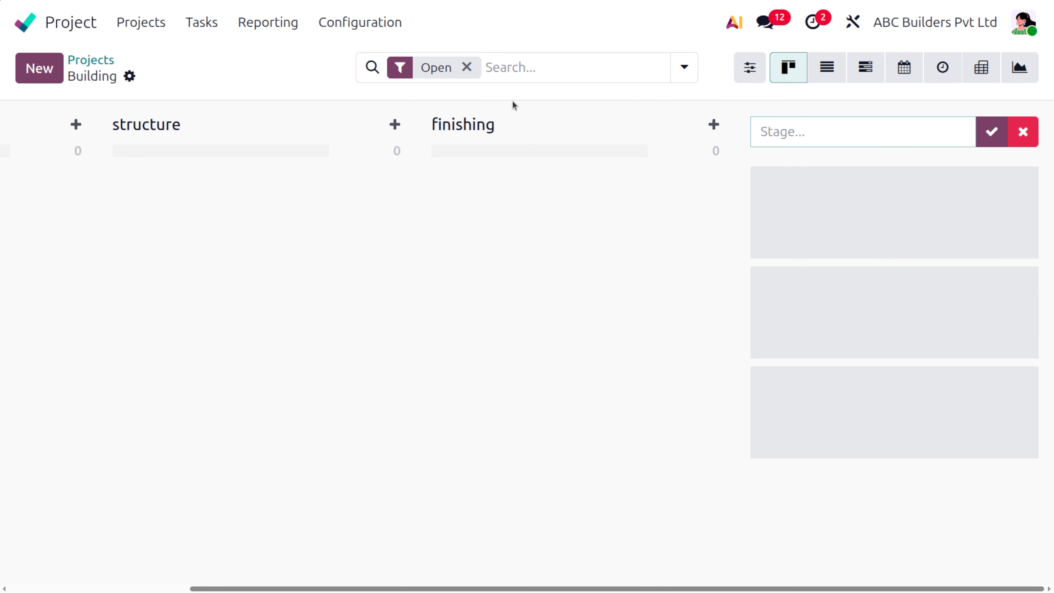
click(1023, 131)
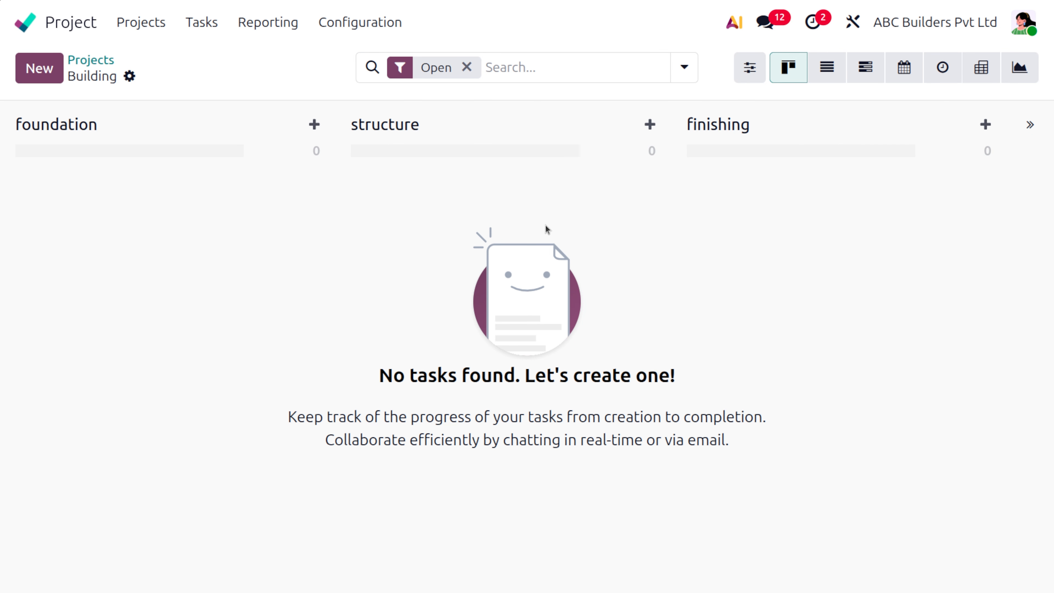
Reopen the Building project from the project list and start a task titled "building" in the foundation stage
click(93, 60)
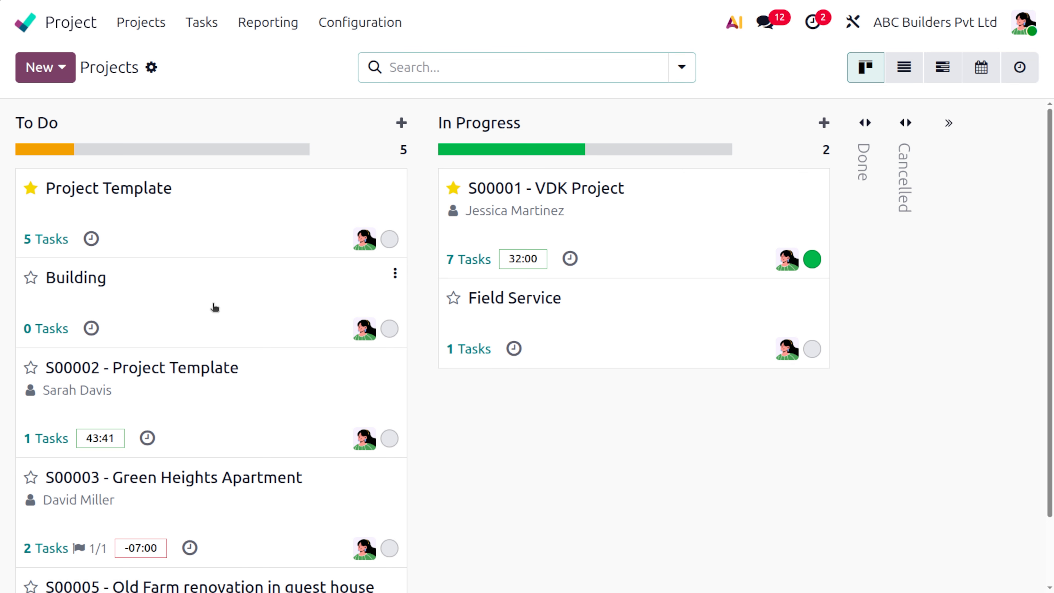
click(130, 303)
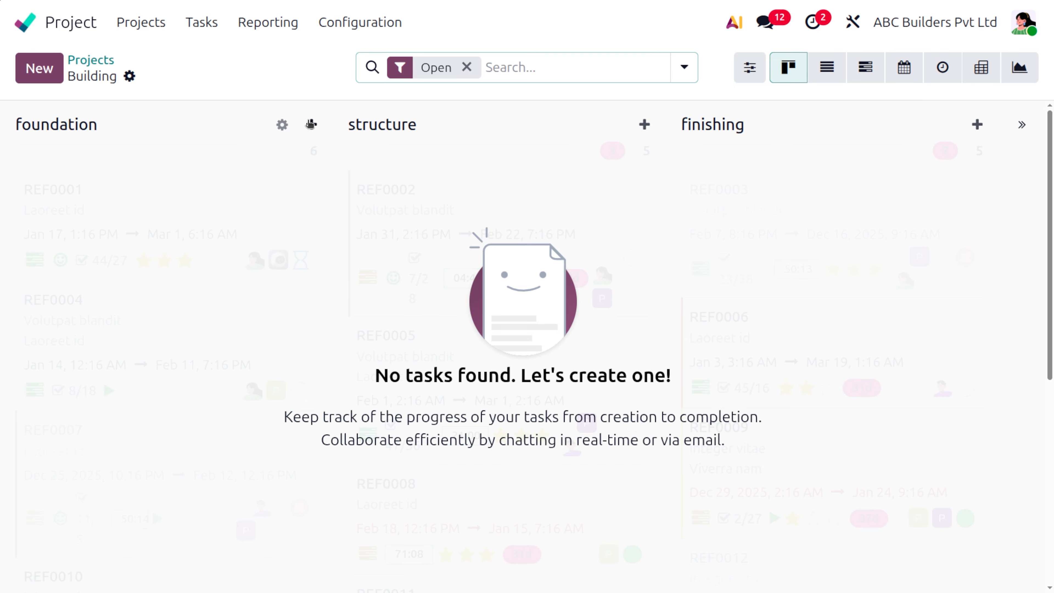
click(311, 124)
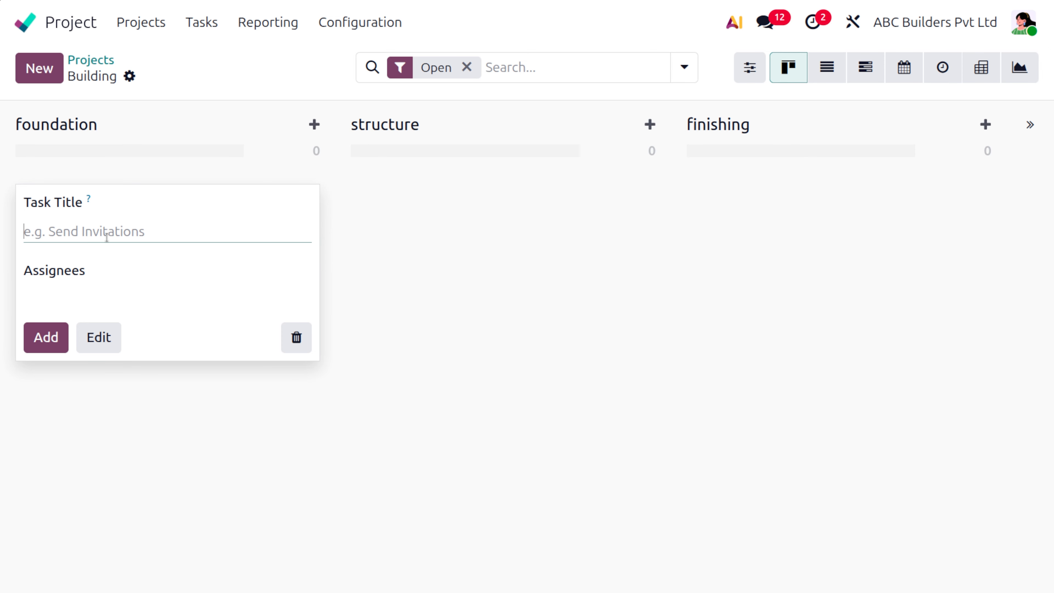
text(bui)
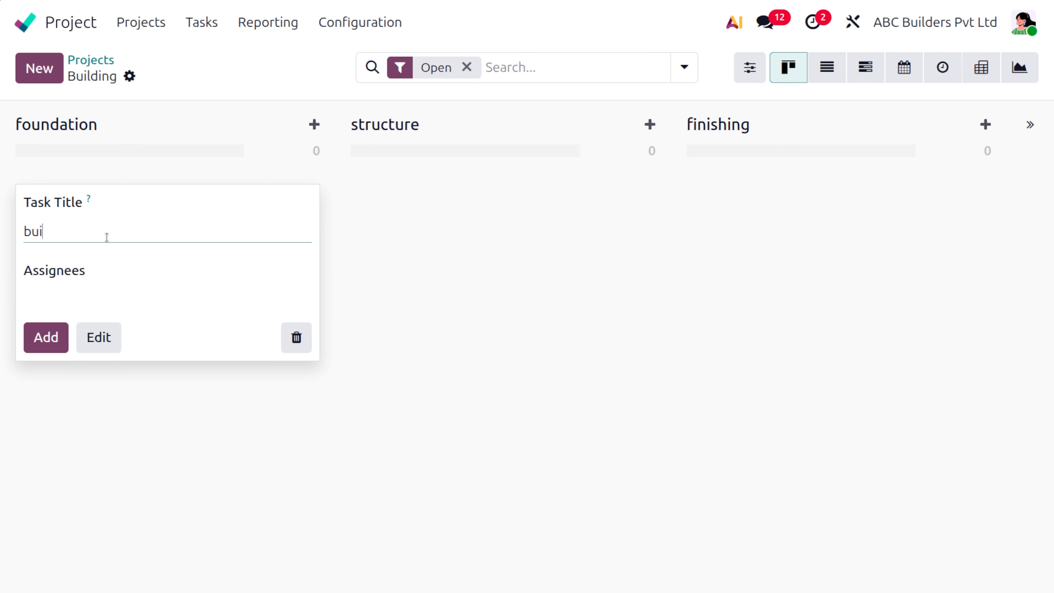
text(lding)
Assign the new task to the three listed users other than Administrator and open its full form
click(115, 295)
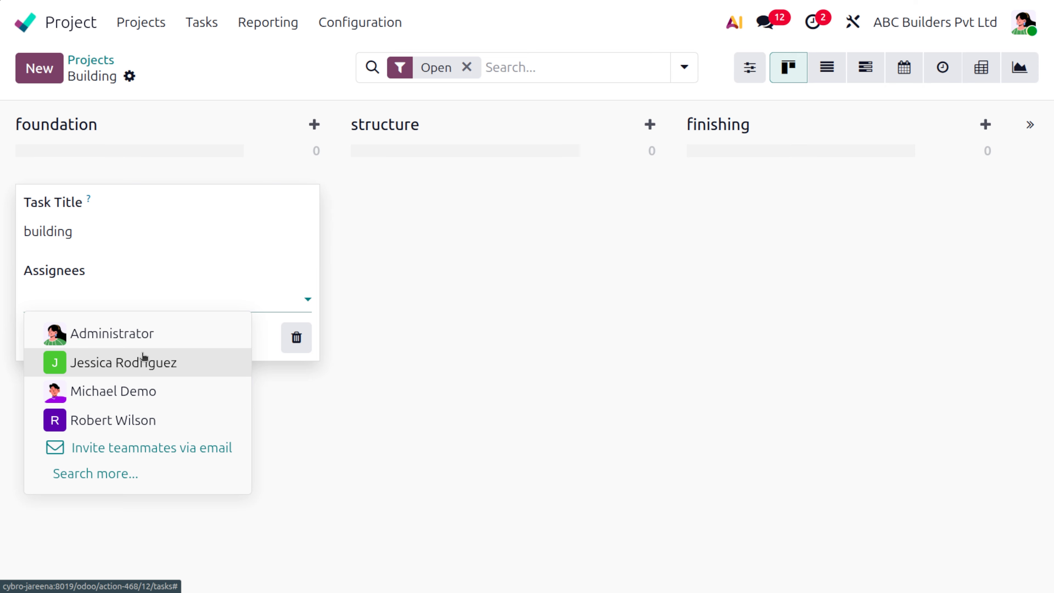
click(148, 370)
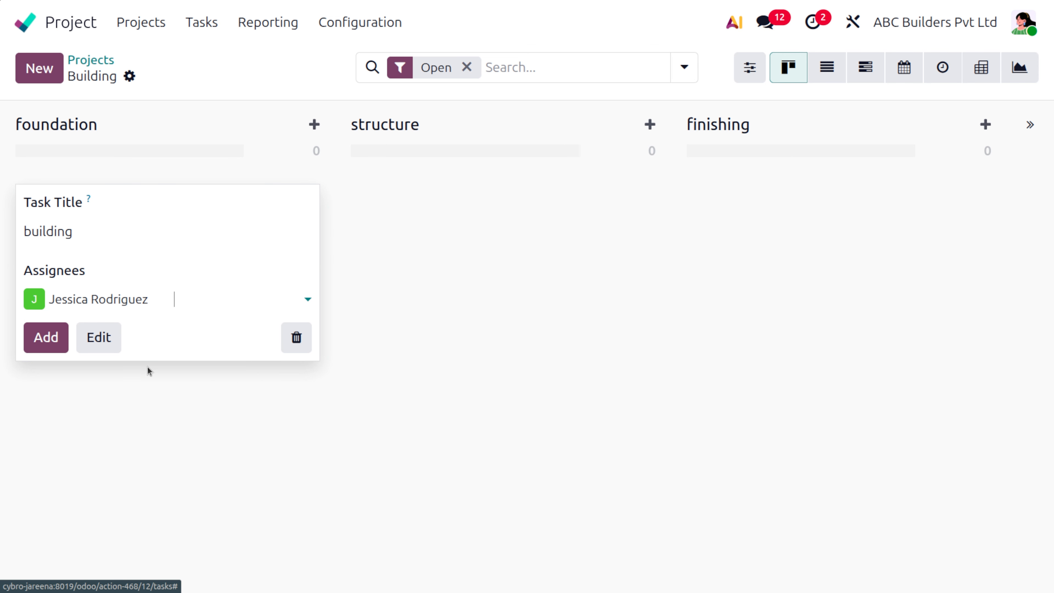
click(191, 301)
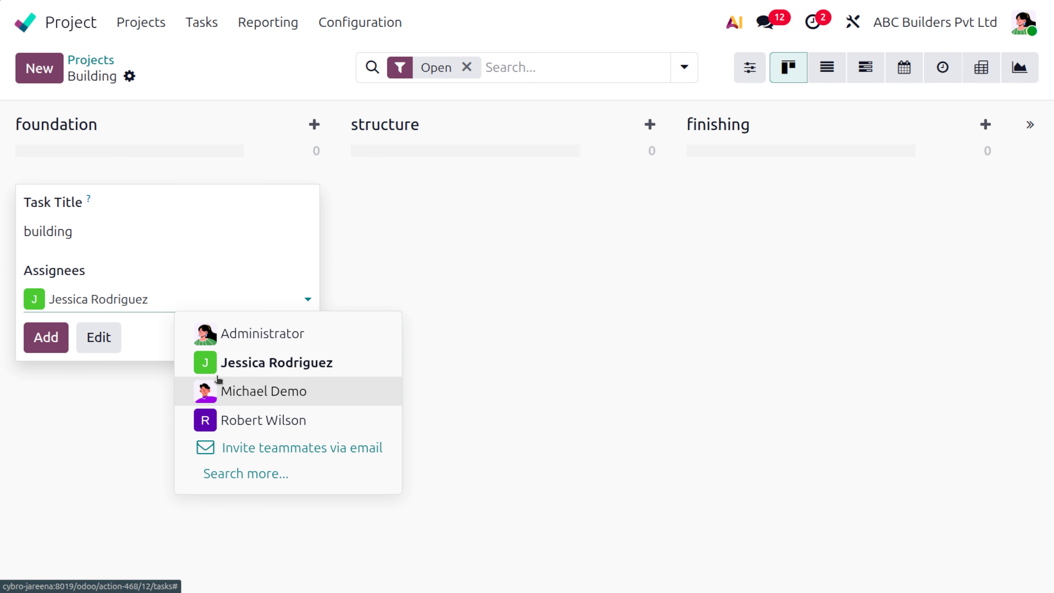
click(224, 388)
click(215, 324)
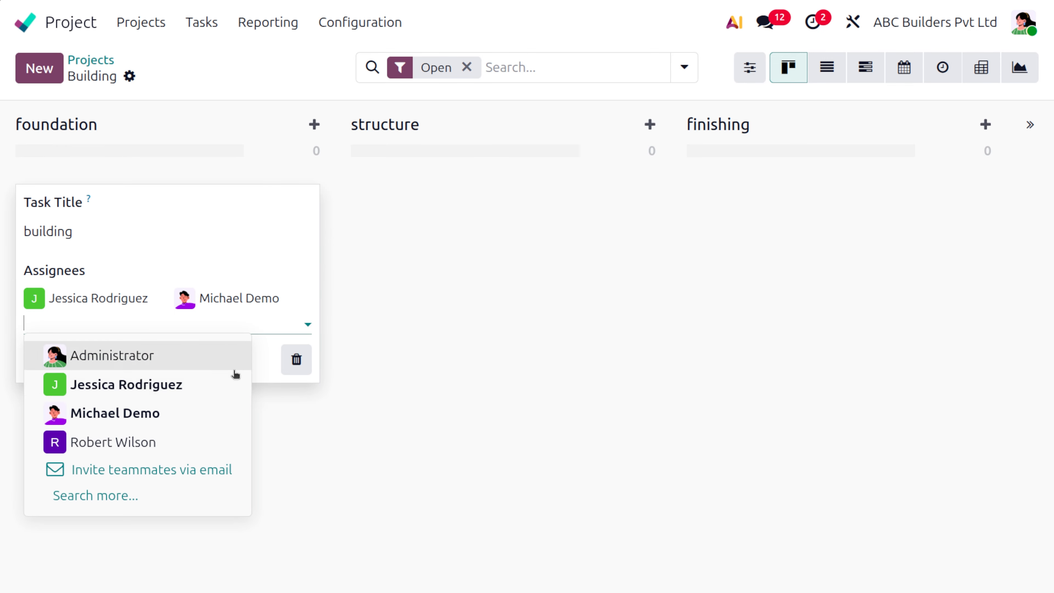
click(195, 438)
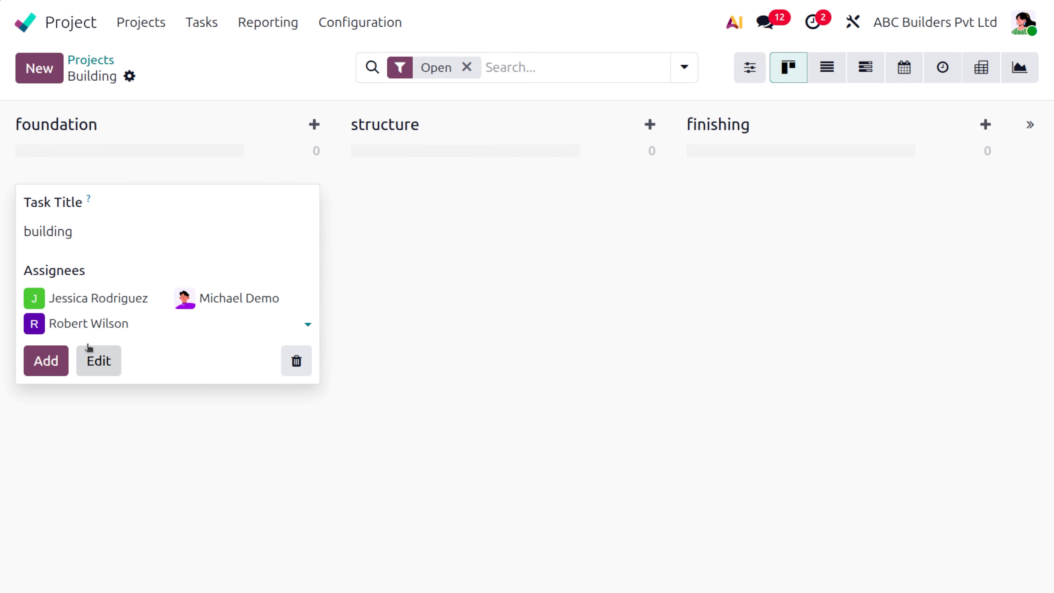
click(97, 360)
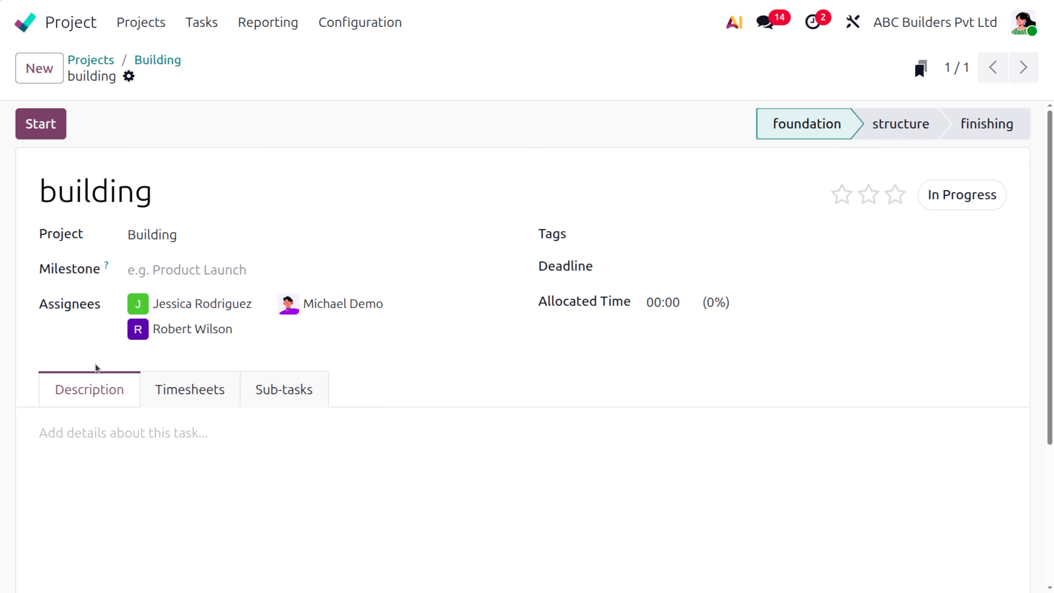
Create a milestone named "Progess of building" and link it to the building task
mouse_move(104, 268)
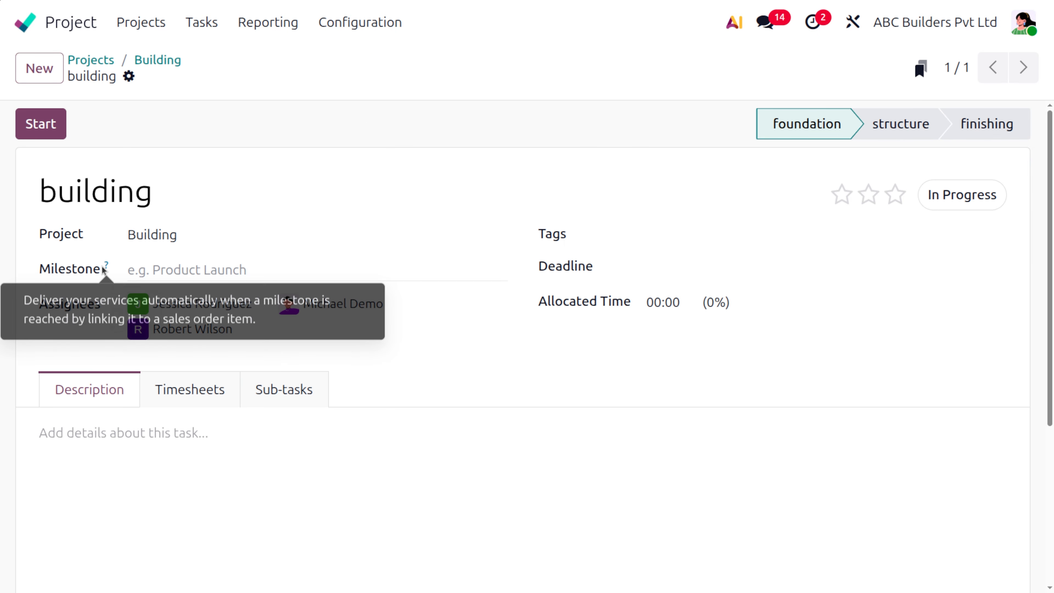
click(160, 268)
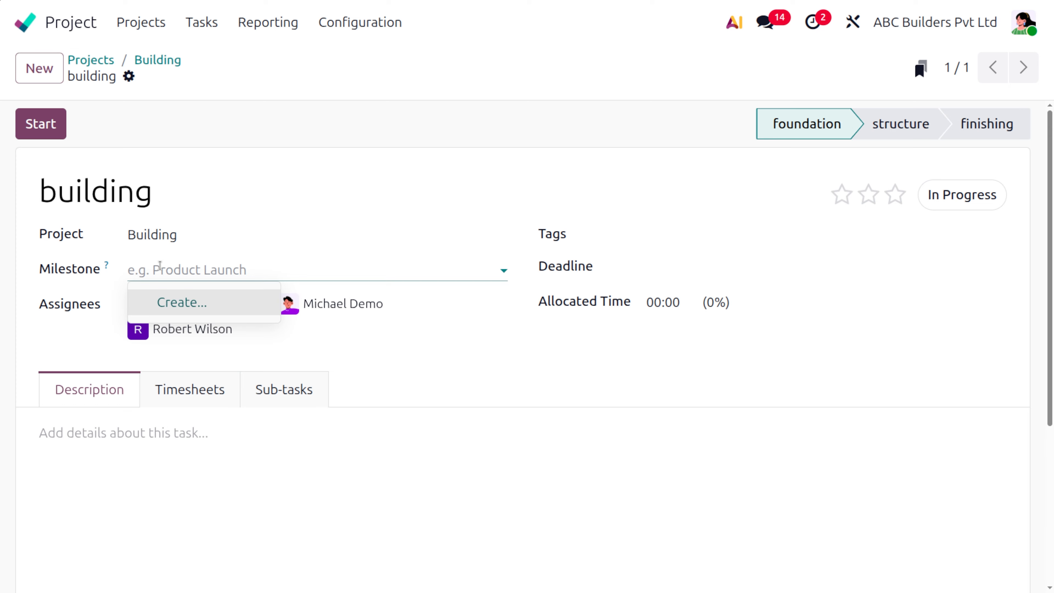
text(Pr)
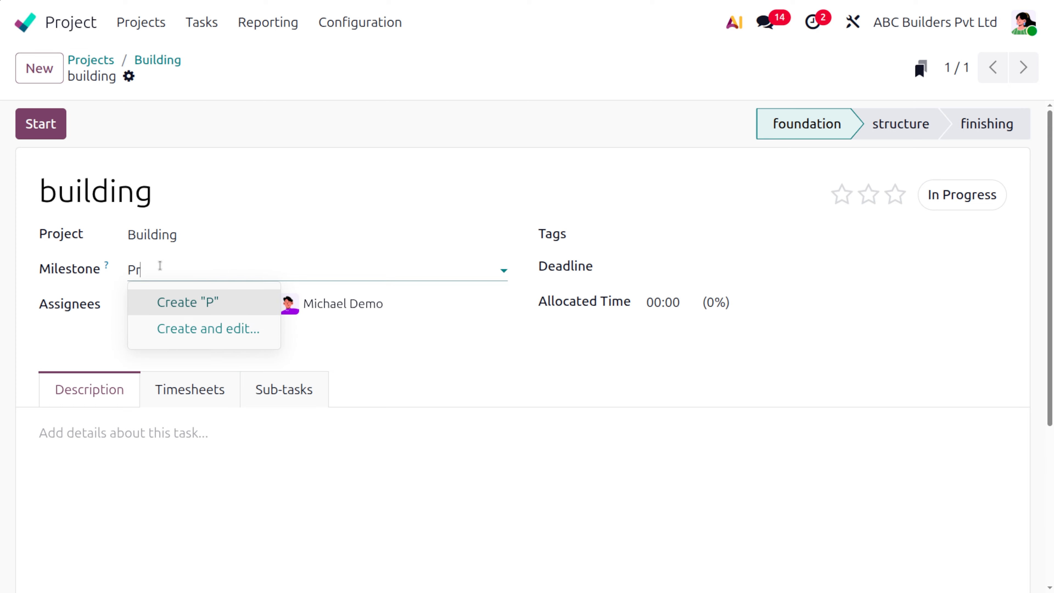
text(ogess of )
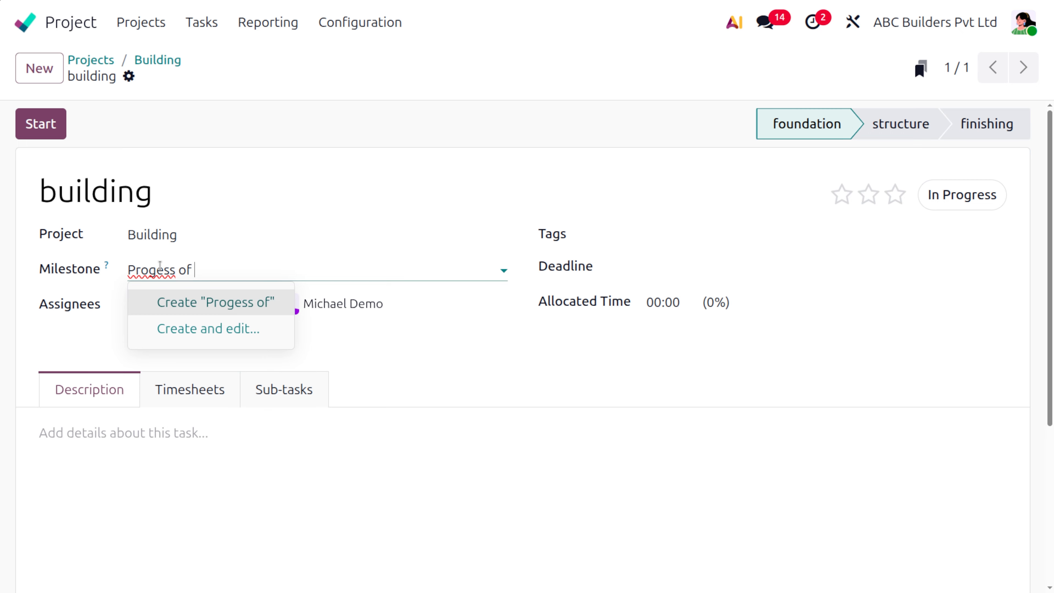
text(building)
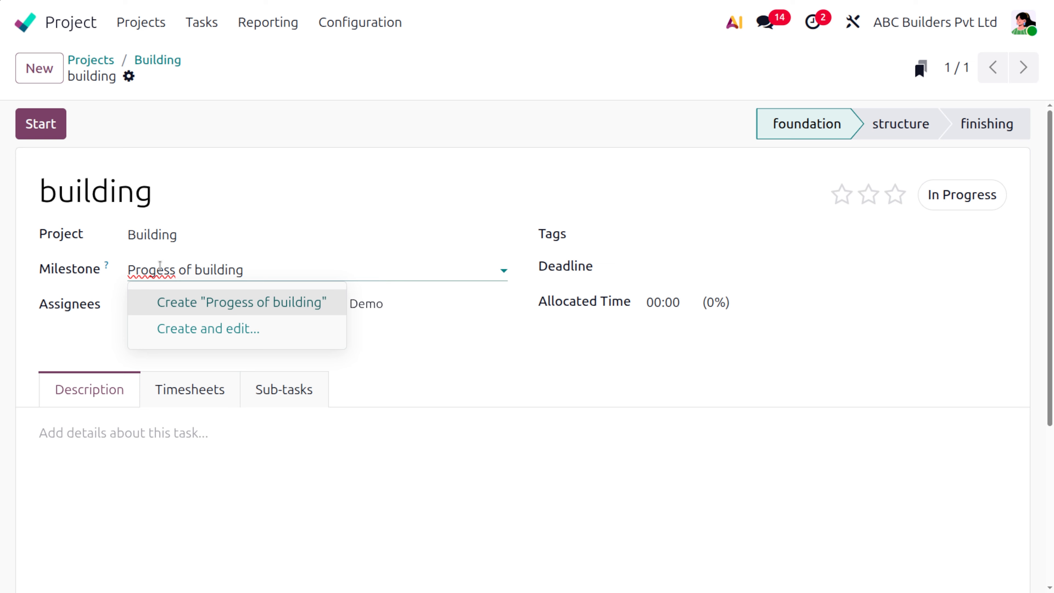
key(Return)
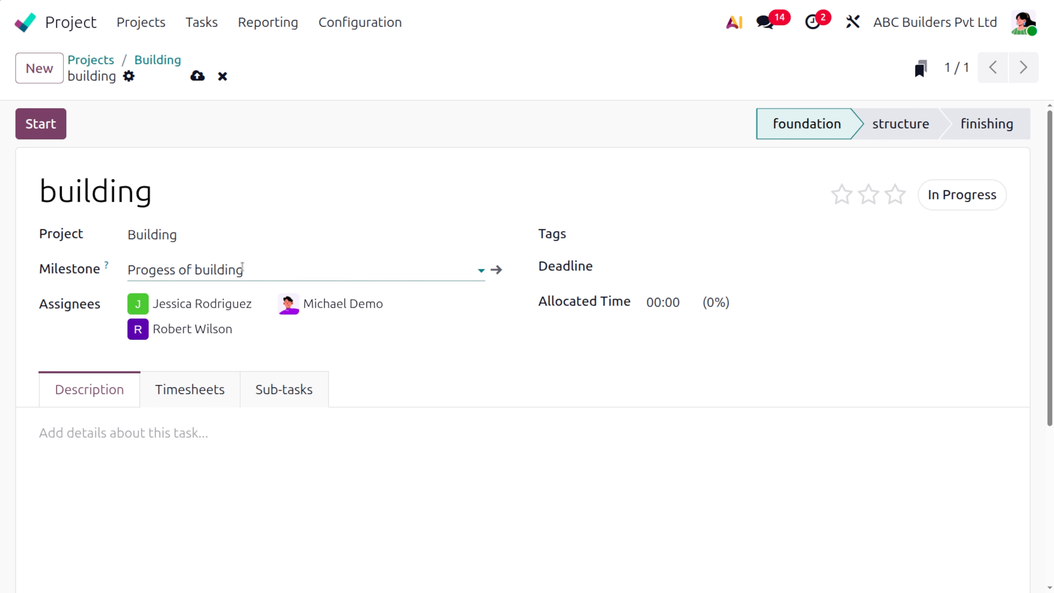
Open the linked milestone, set its deadline to April 30, 2026, save it and return to the building task
click(496, 271)
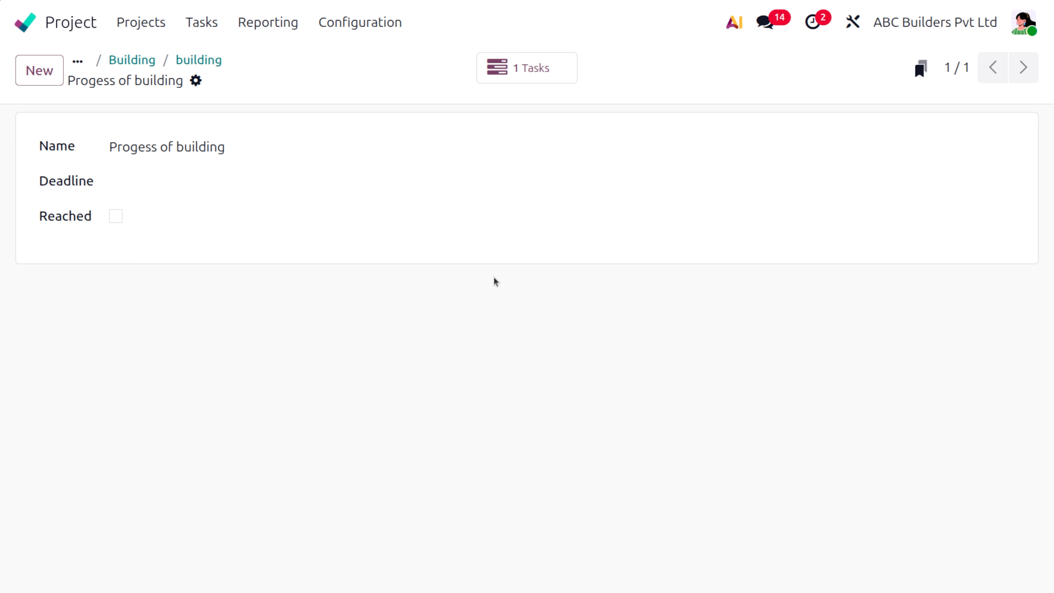
click(157, 183)
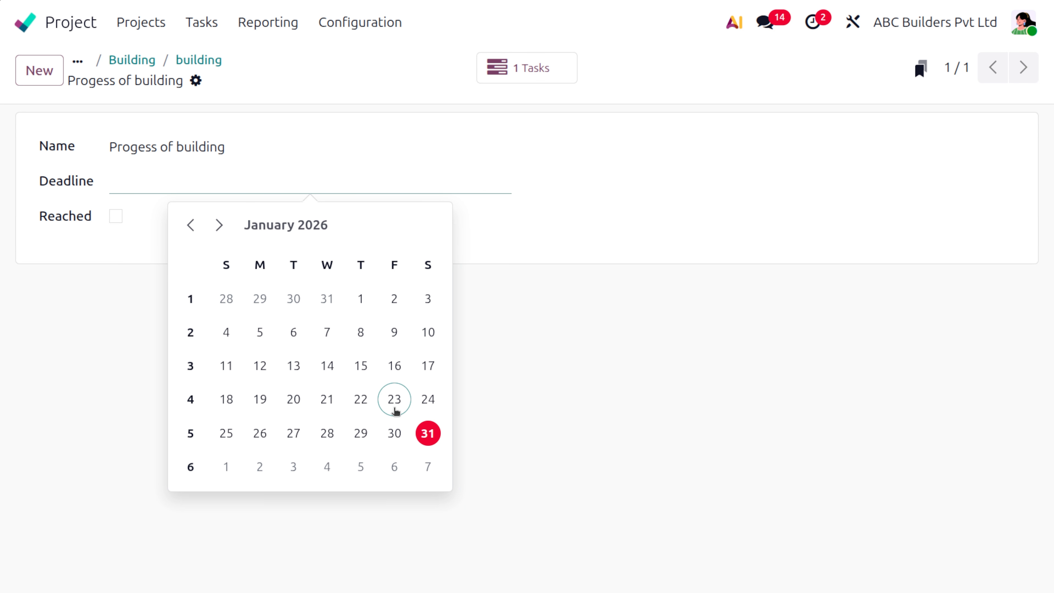
click(318, 225)
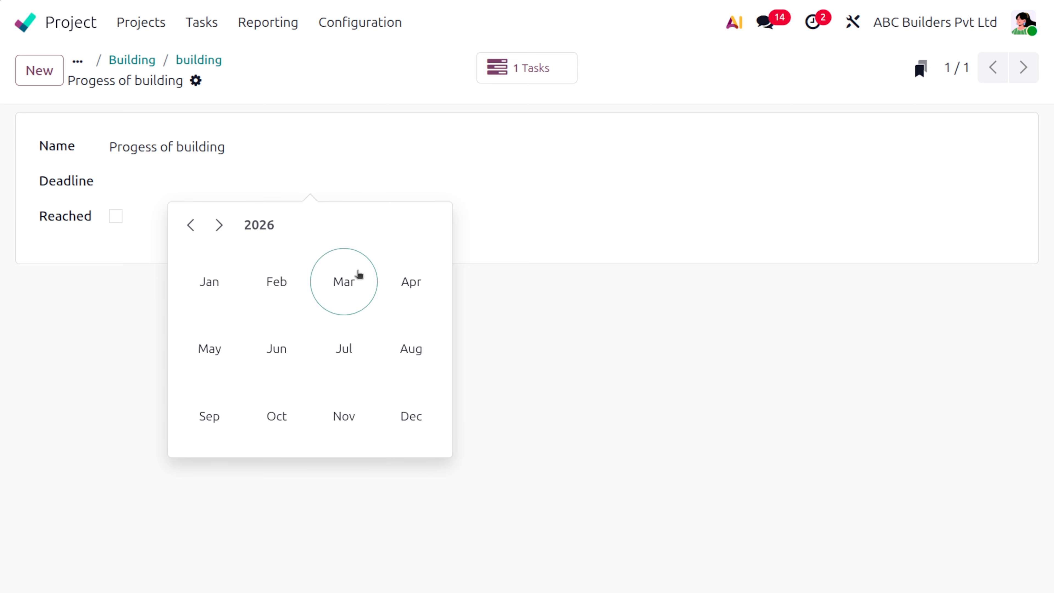
click(411, 287)
click(356, 431)
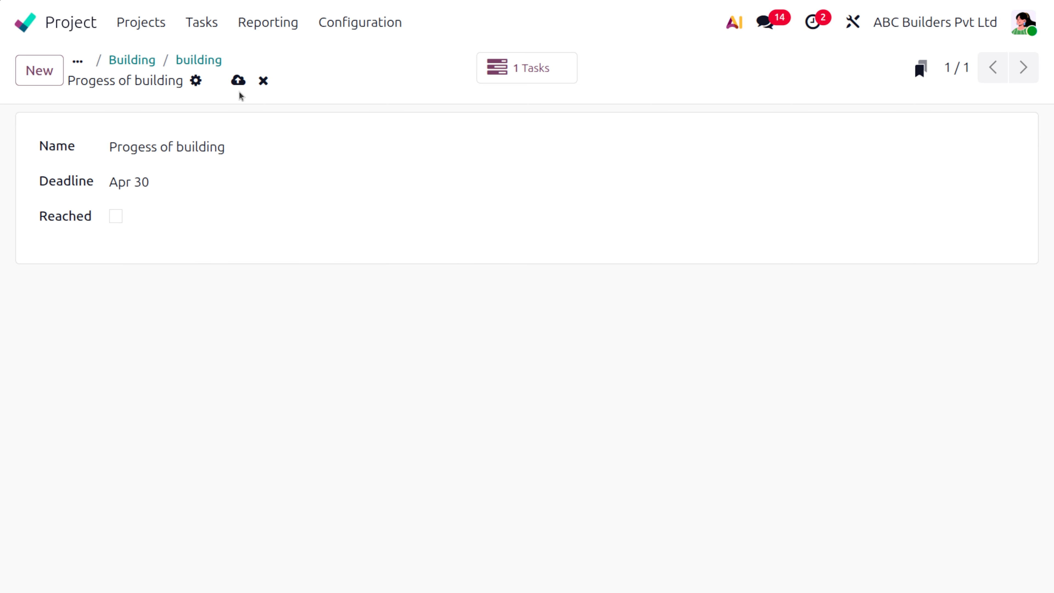
click(239, 80)
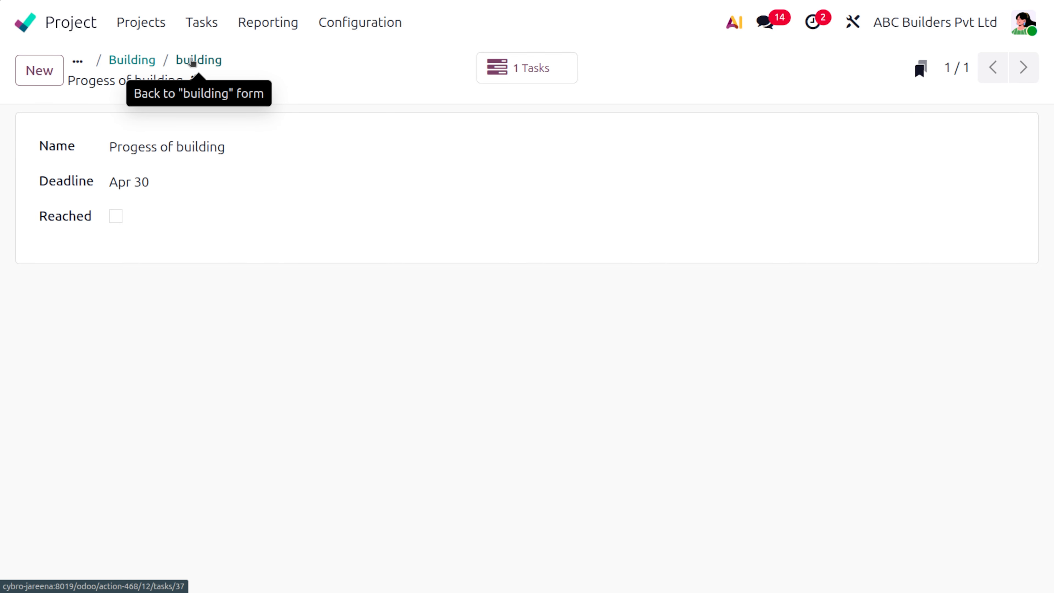
click(193, 63)
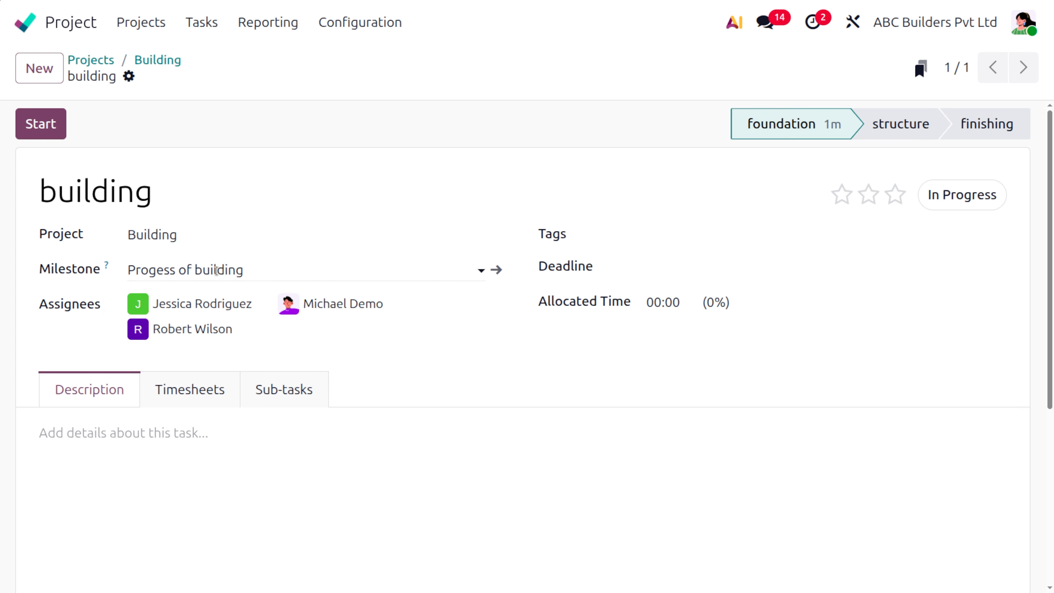
Add a sub-task titled "foundation" to the building task
click(302, 393)
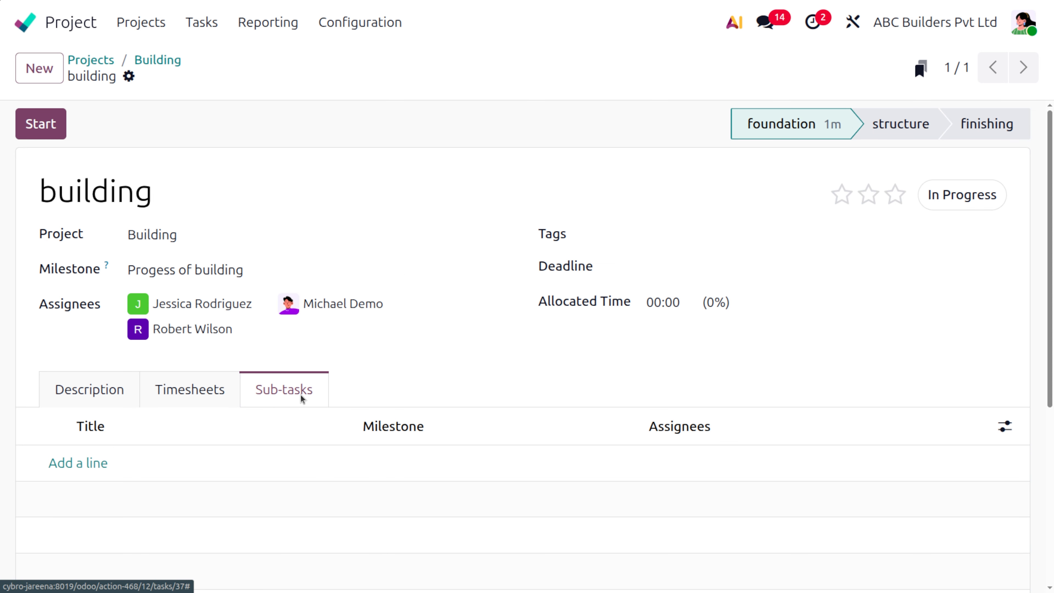
click(81, 469)
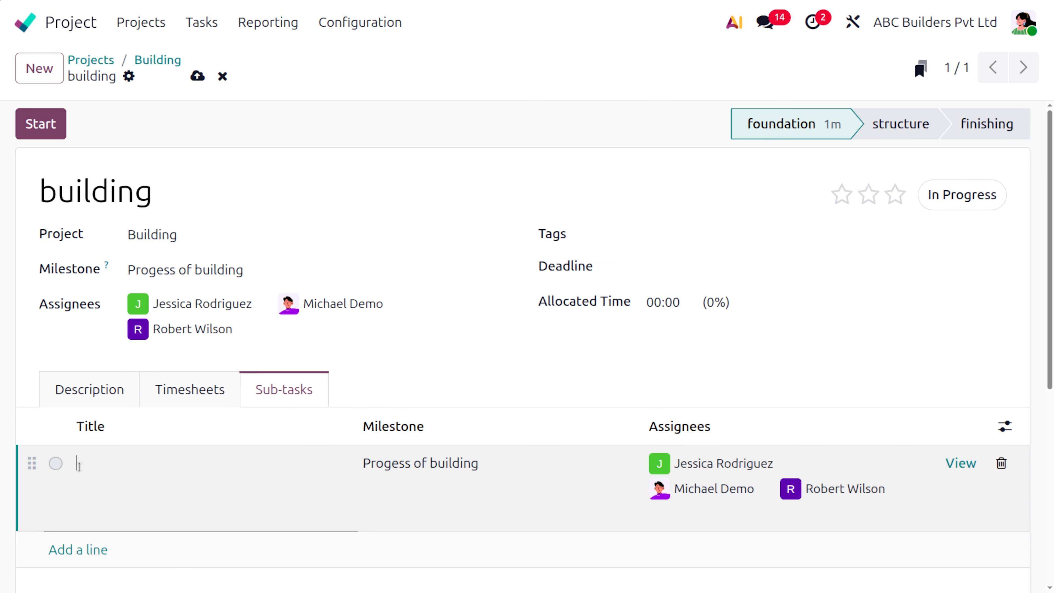
text(foundation)
click(273, 534)
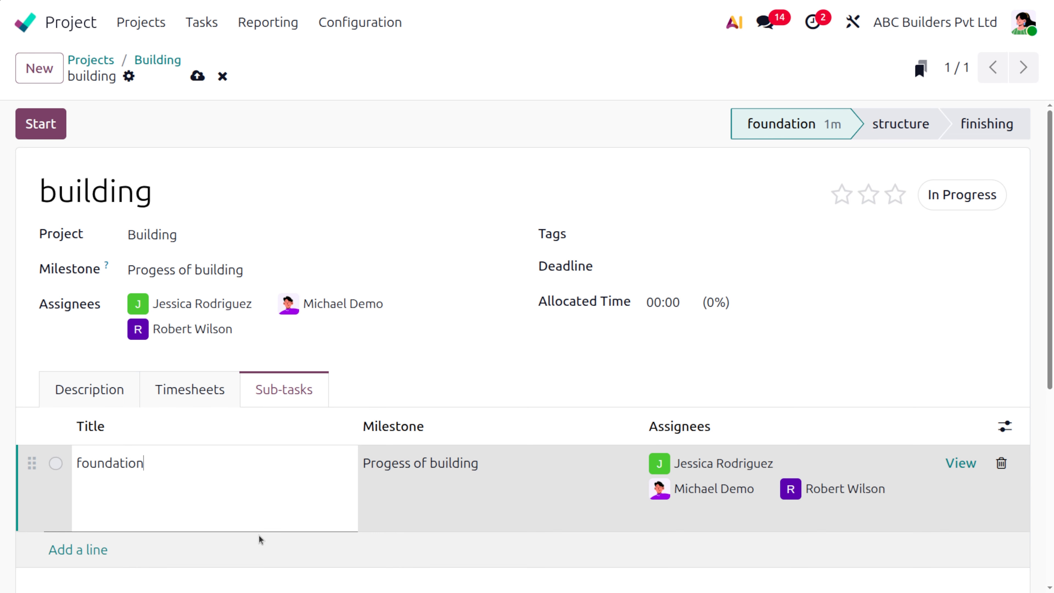
click(78, 550)
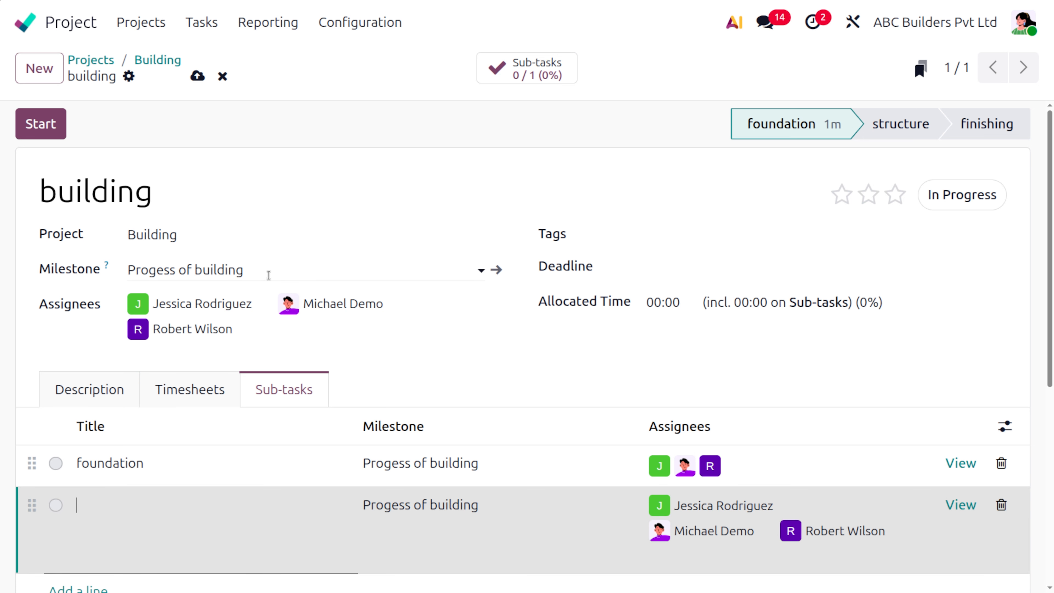
Rename the task's milestone to "Construct building", save it and go back to the building task
click(497, 270)
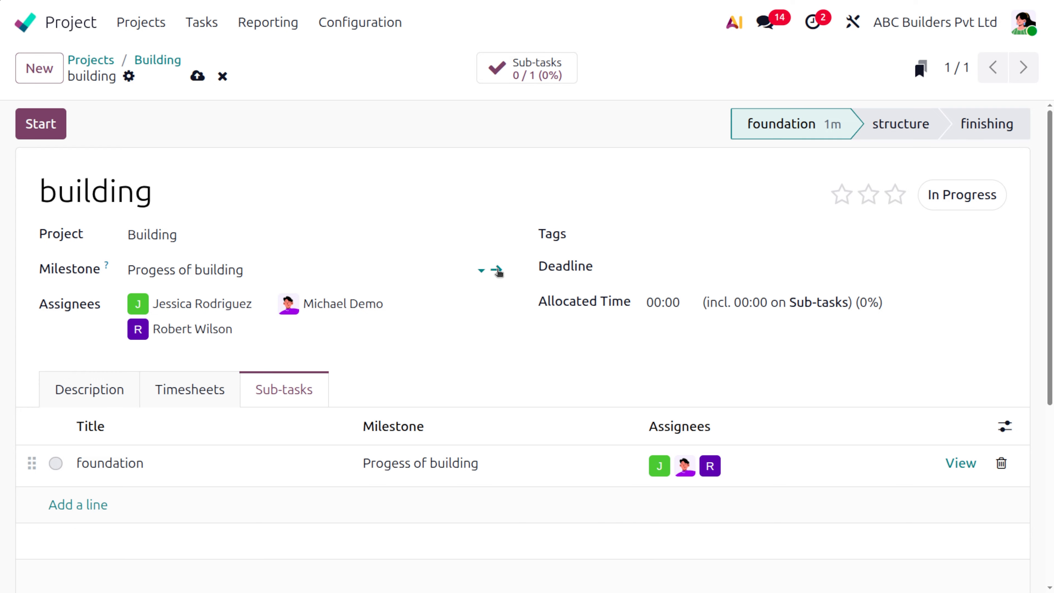
click(498, 271)
triple_click(226, 146)
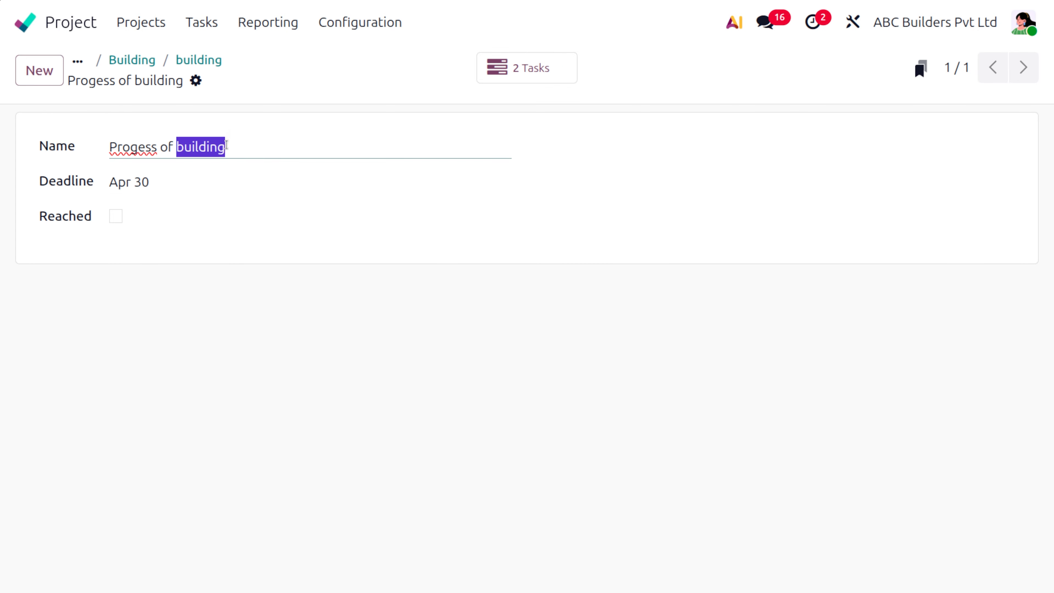
key(BackSpace)
text(Con)
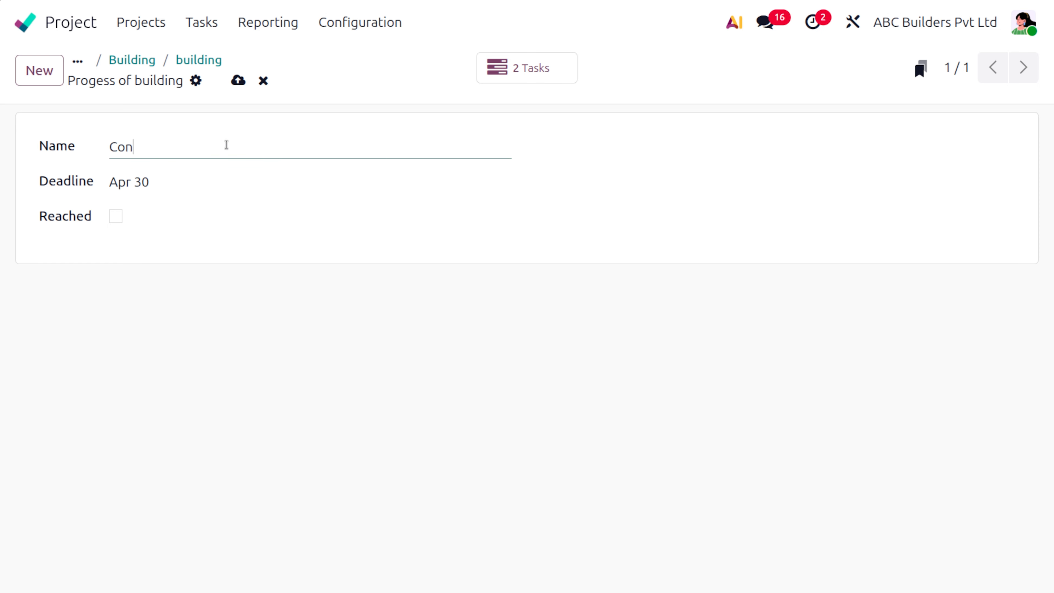
text(struct building)
click(238, 81)
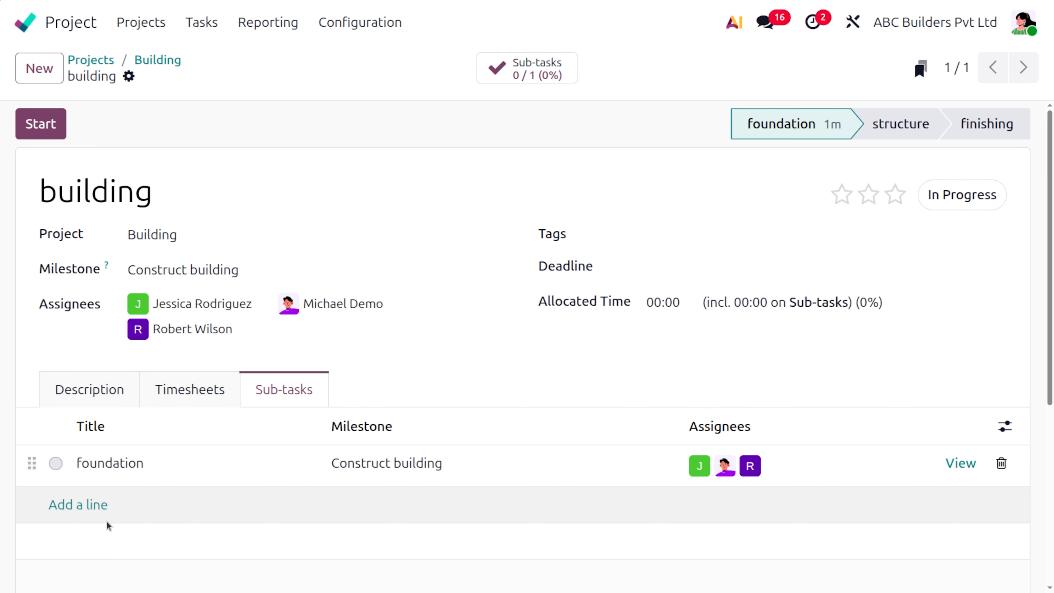
Add the sub-tasks "structure" and "finishing" to the building task and save it
click(78, 506)
text(structure)
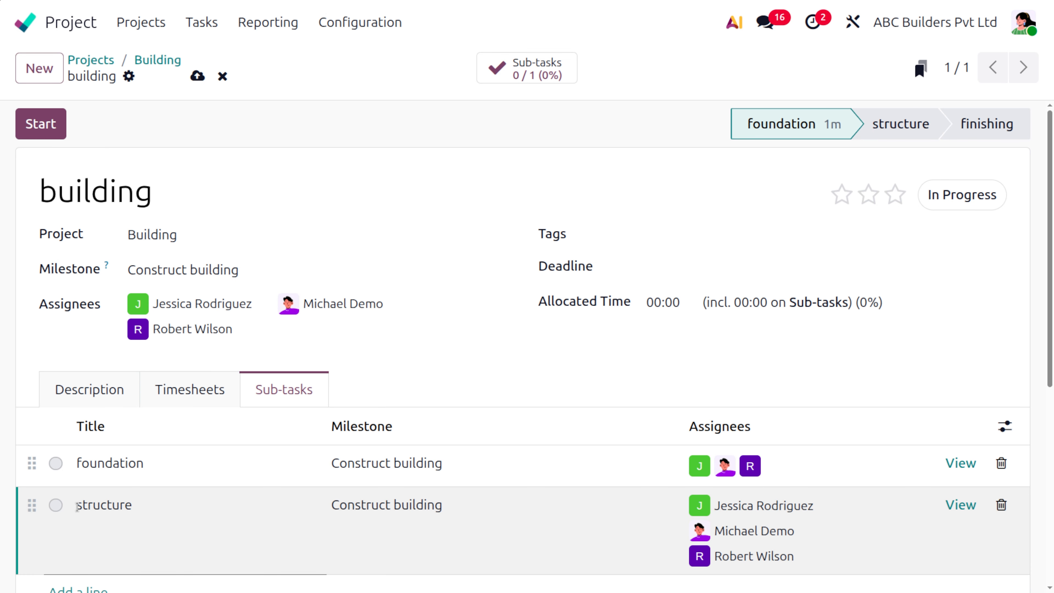
click(191, 67)
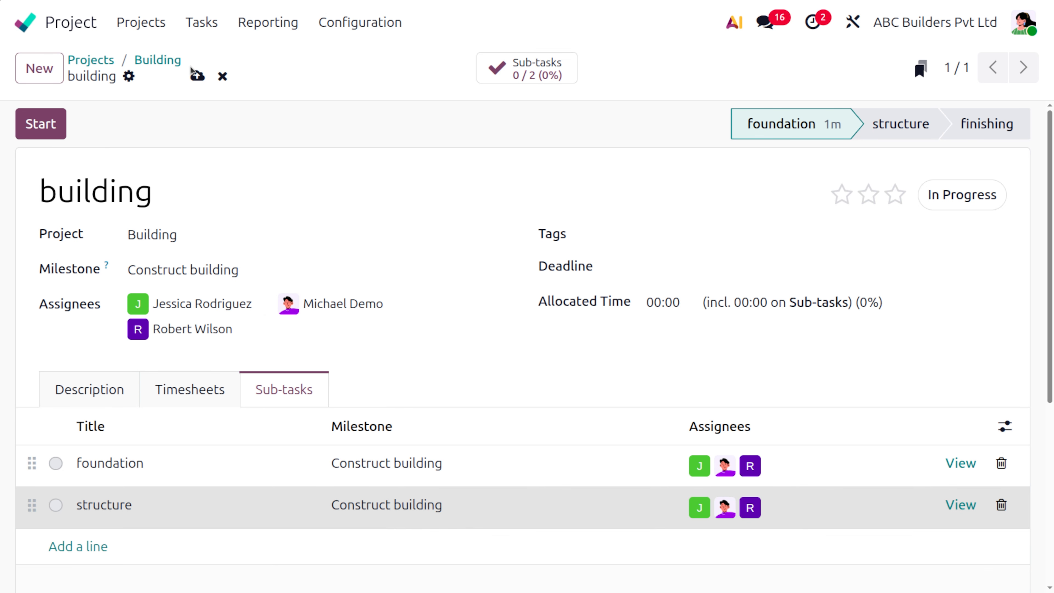
click(193, 72)
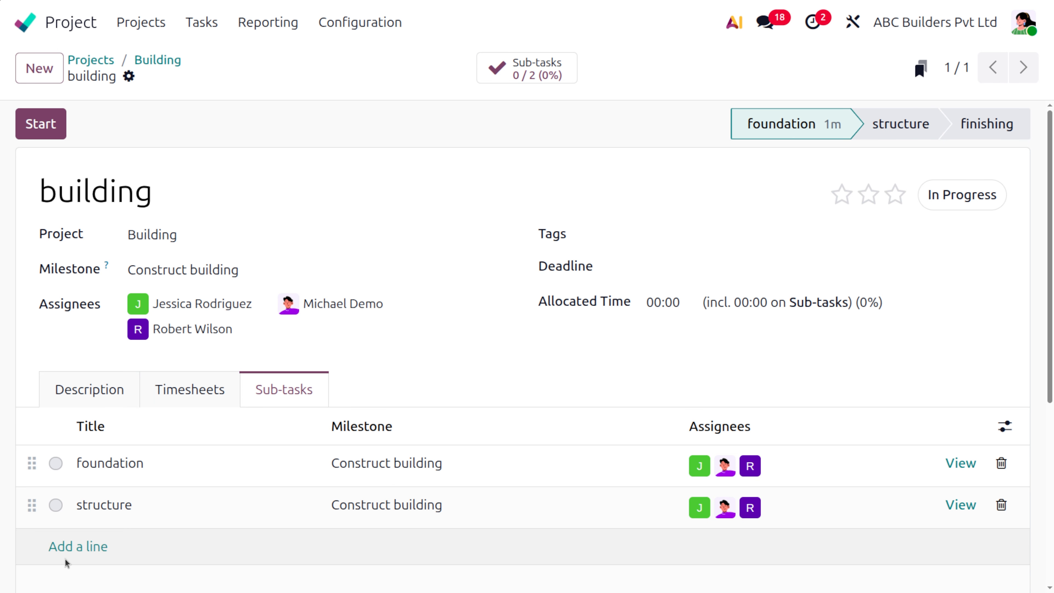
click(65, 548)
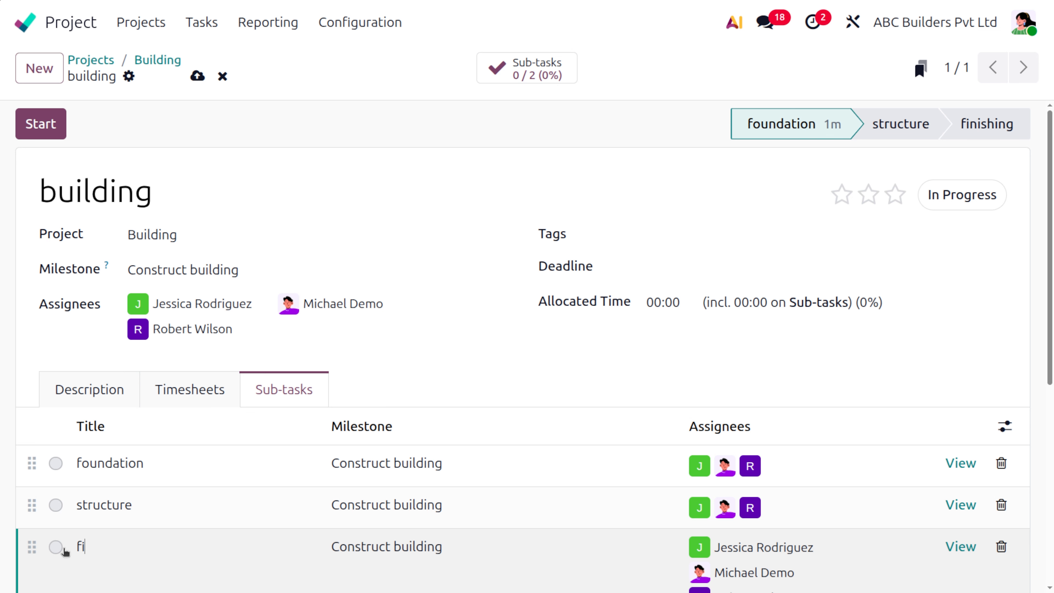
text(finishing)
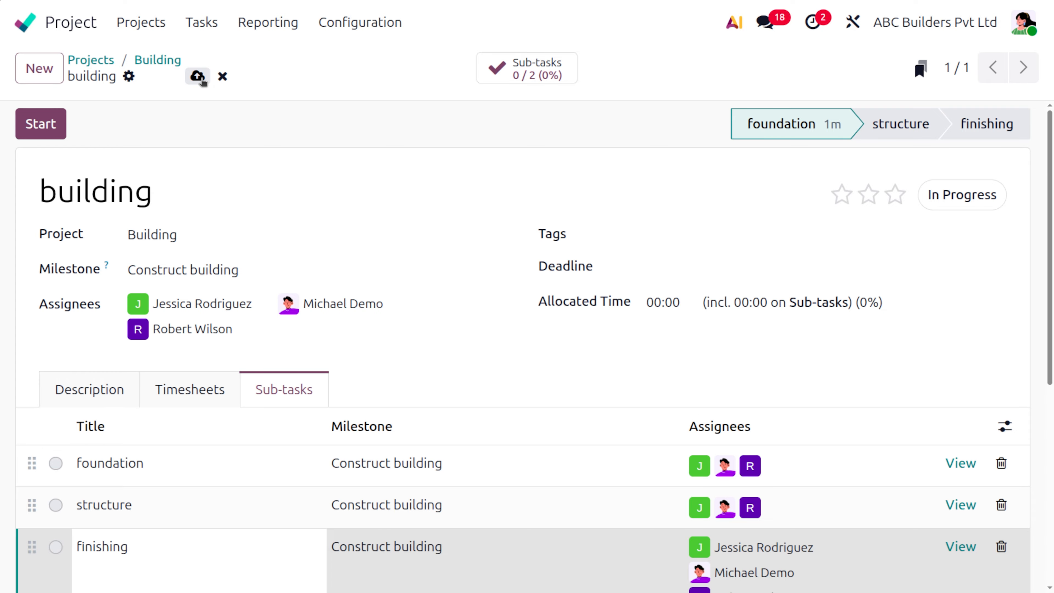
click(202, 78)
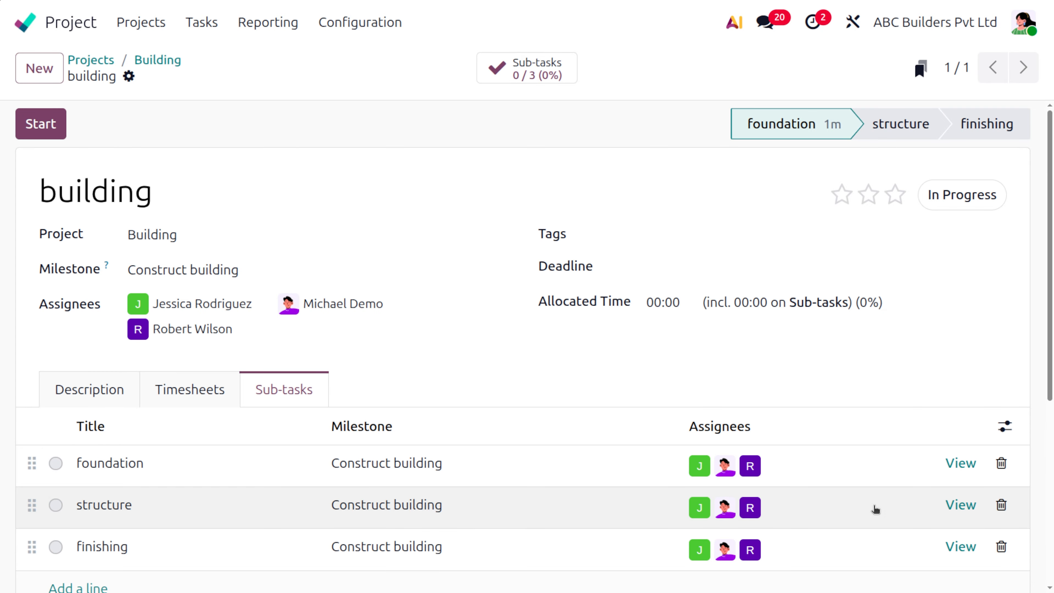
Set the foundation sub-task's status to Done, check the parent task and return to its sub-task list
scroll(875, 507, down, 4)
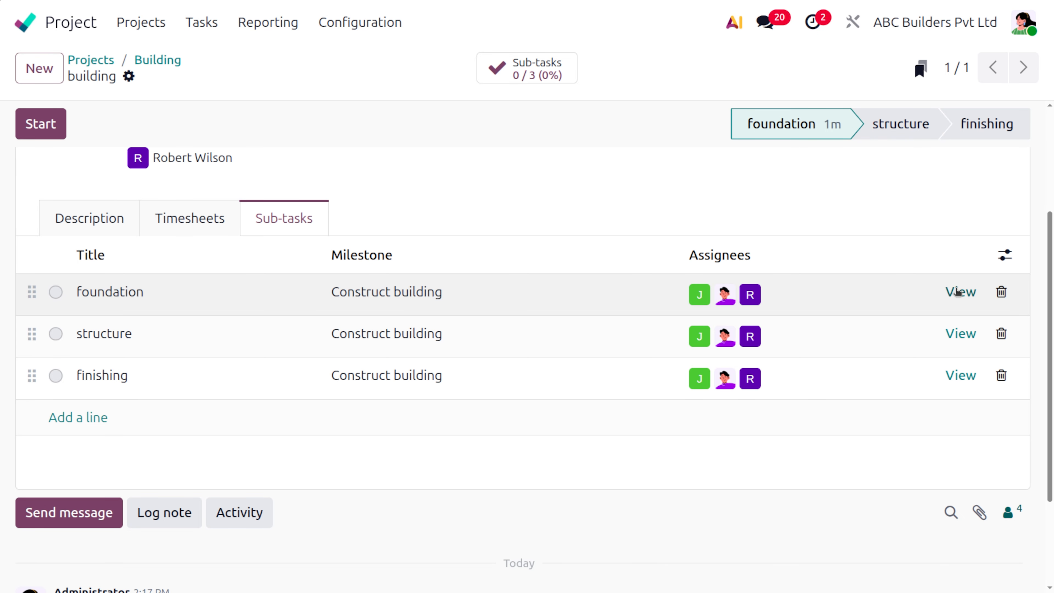
click(956, 291)
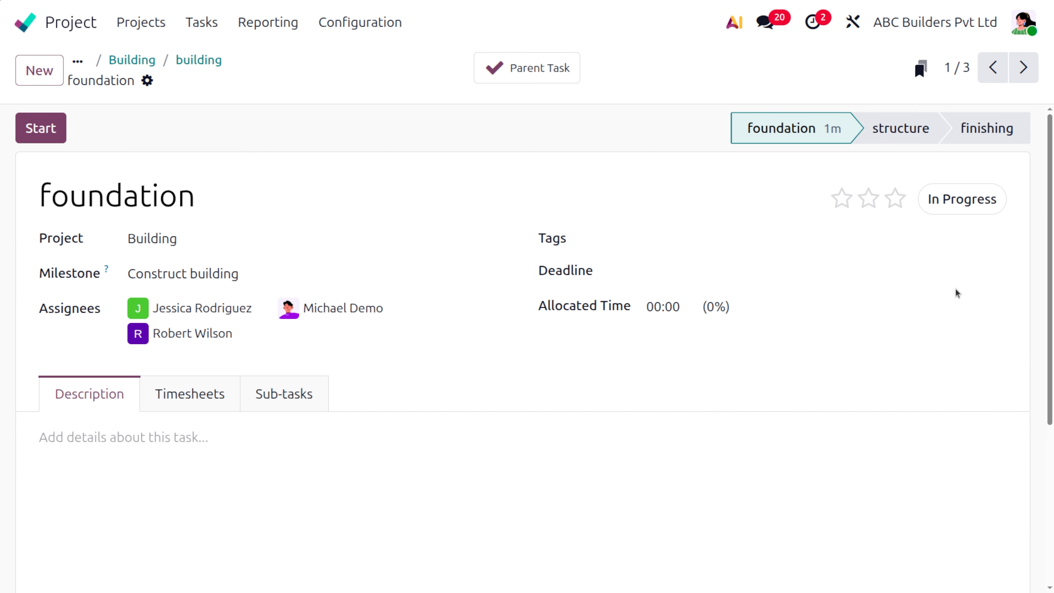
click(961, 193)
click(920, 366)
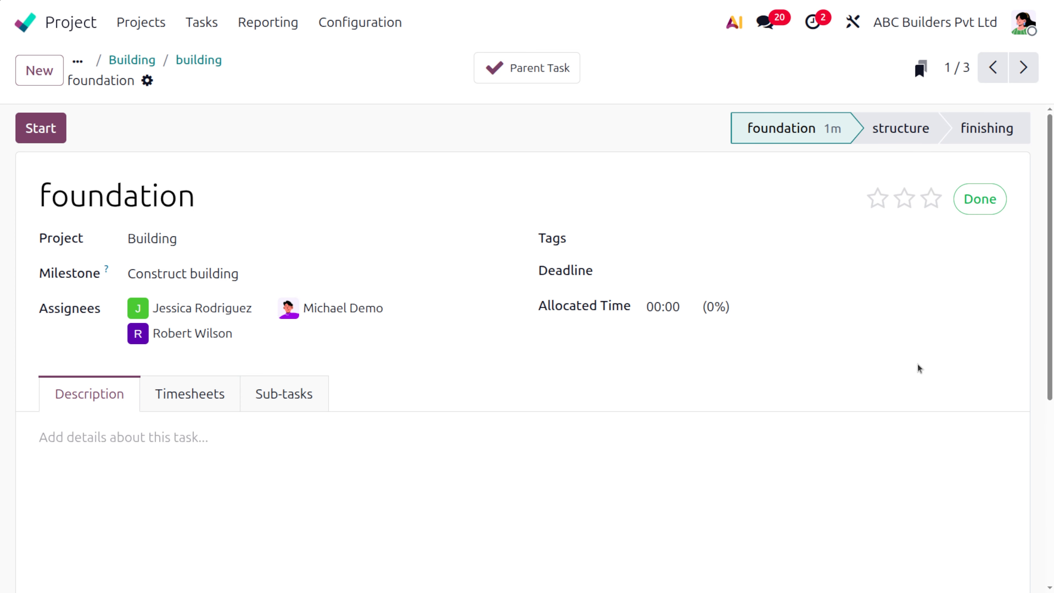
click(517, 56)
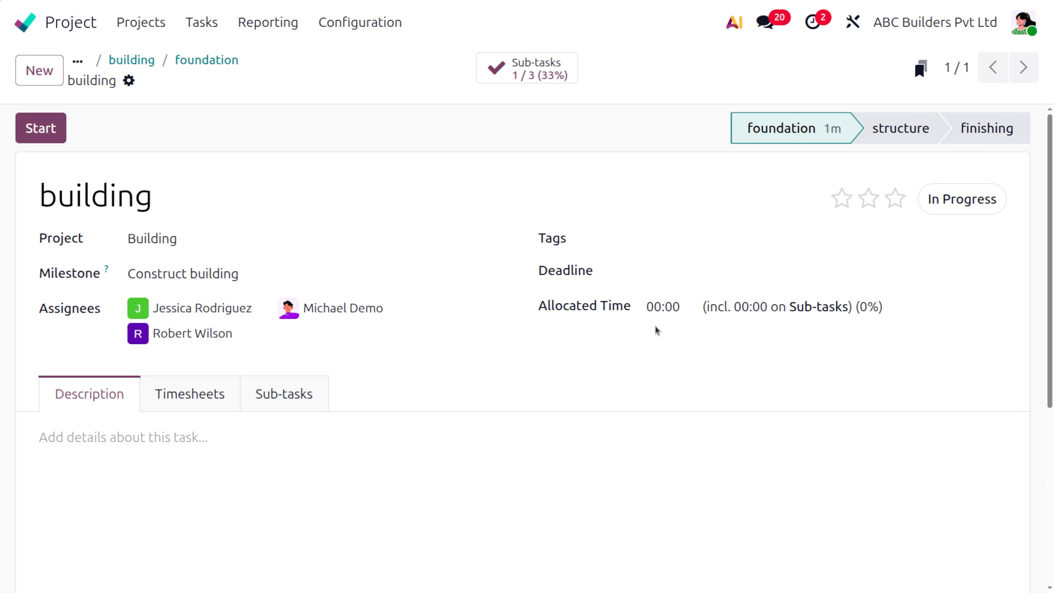
click(204, 68)
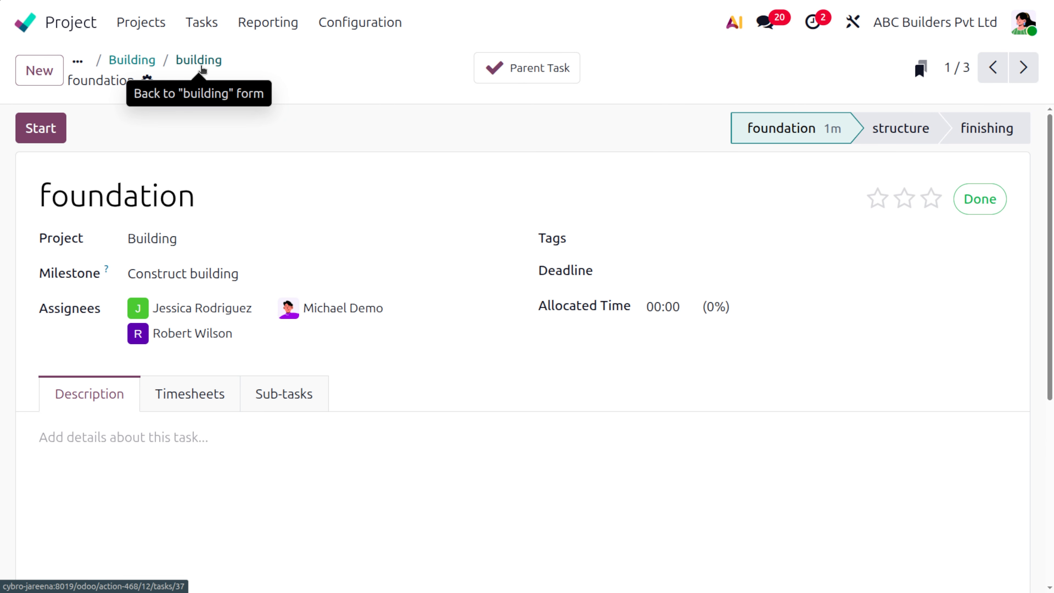
click(202, 69)
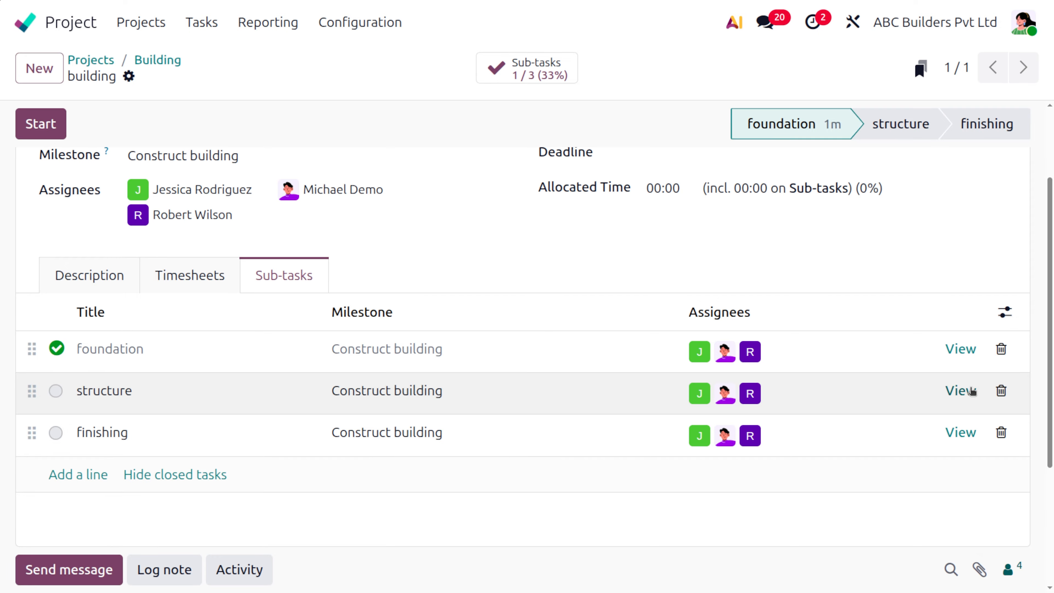
Open the structure sub-task, move it to the structure stage and start its timer
click(961, 391)
click(897, 127)
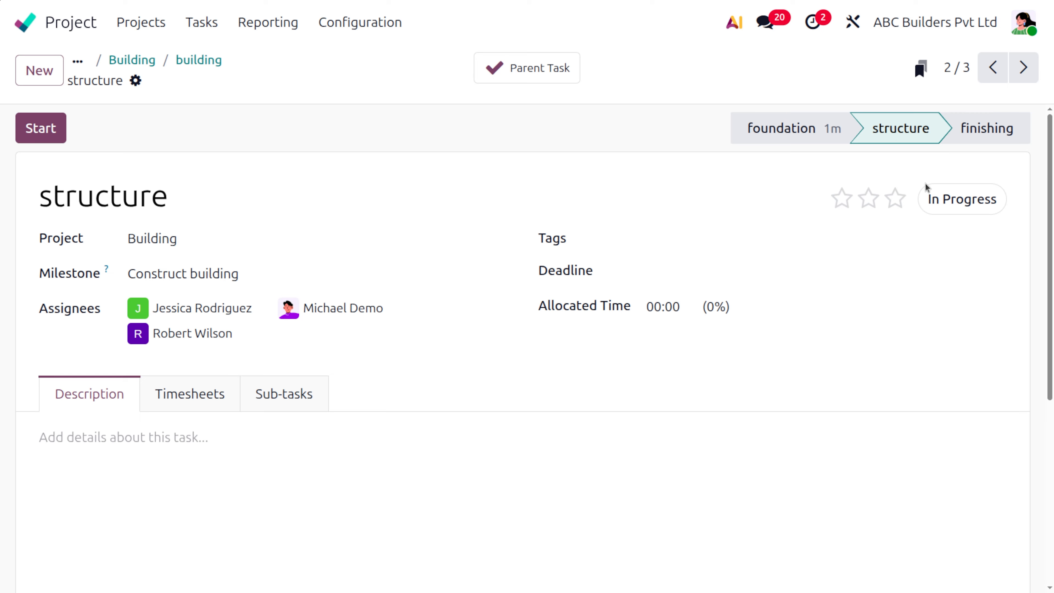
click(60, 139)
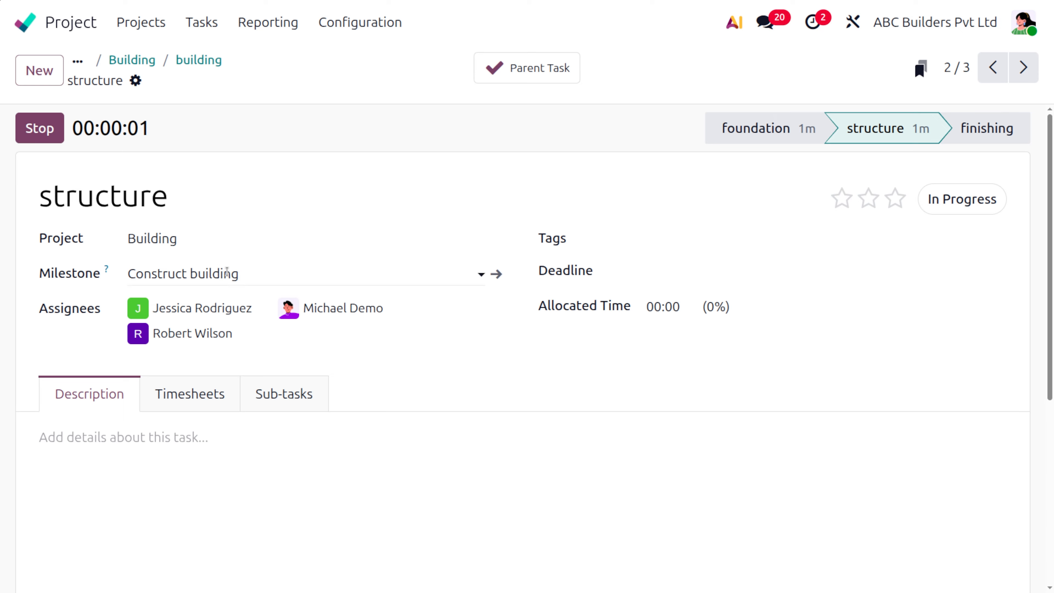
Allocate 200 hours to the structure sub-task, then stop its timer and log 189 hours as time spent
click(675, 306)
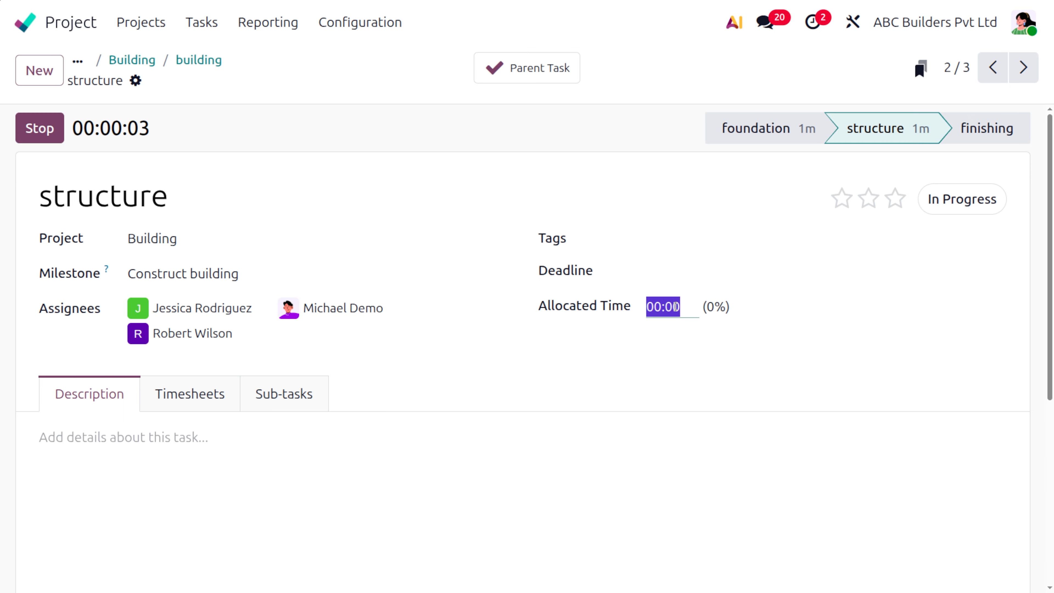
text(200)
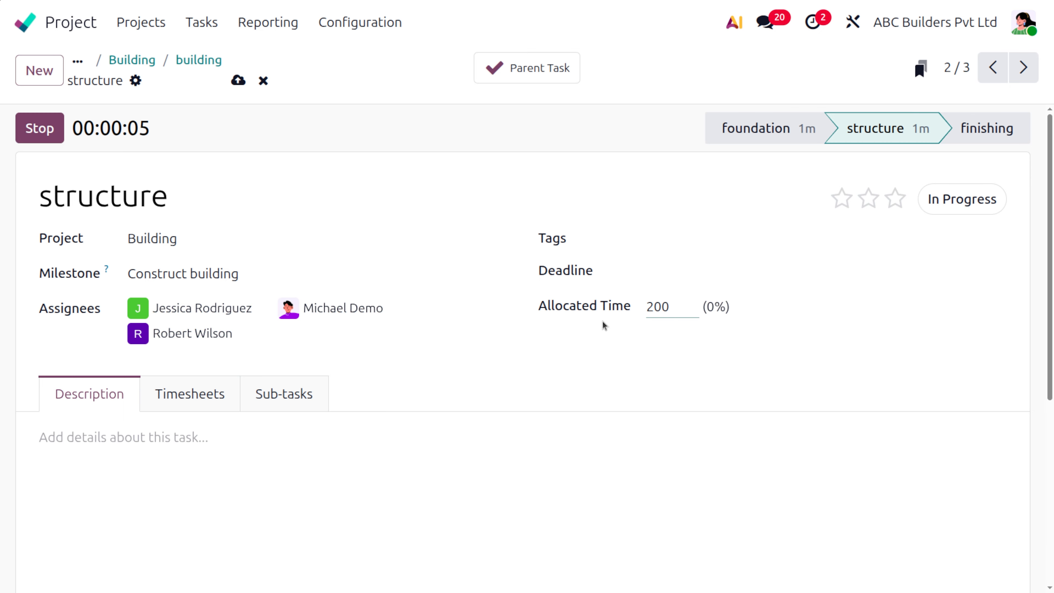
click(537, 373)
click(34, 133)
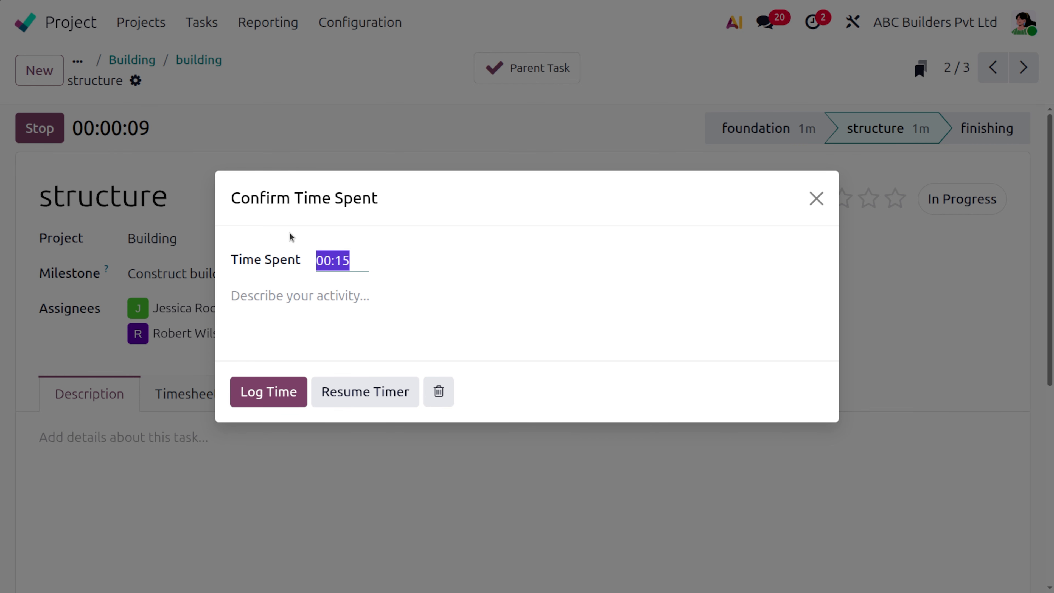
text(189)
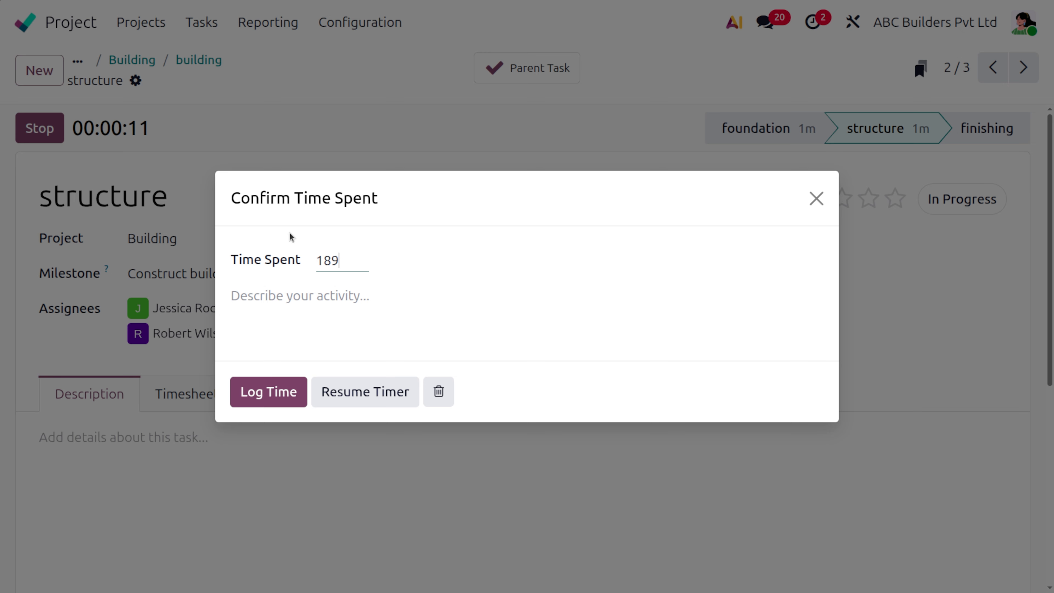
click(261, 399)
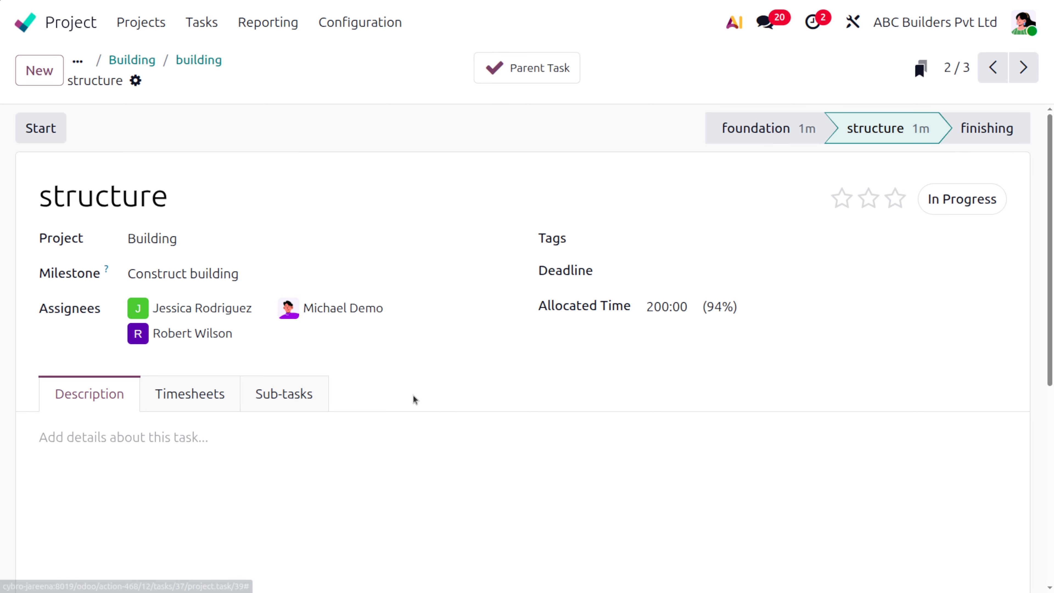
Review the structure sub-task's timesheet entries and its own sub-task list
click(226, 380)
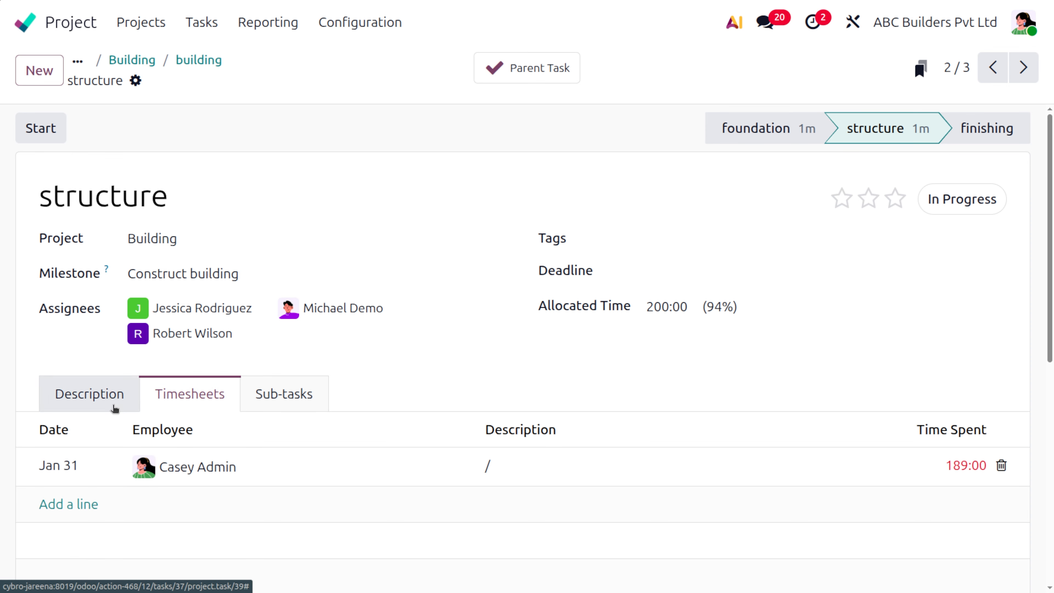
mouse_move(315, 439)
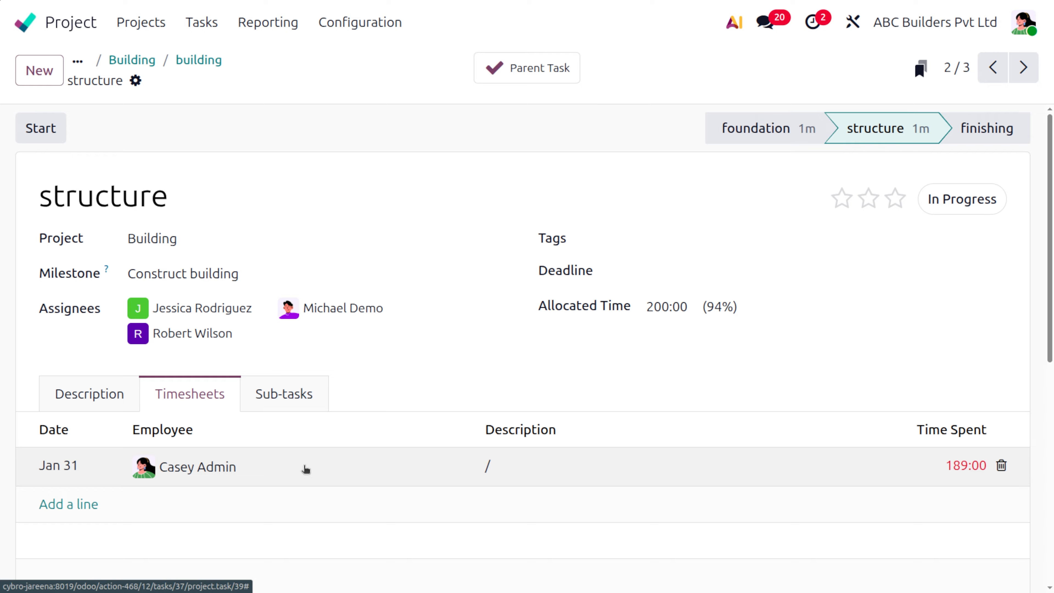
click(294, 394)
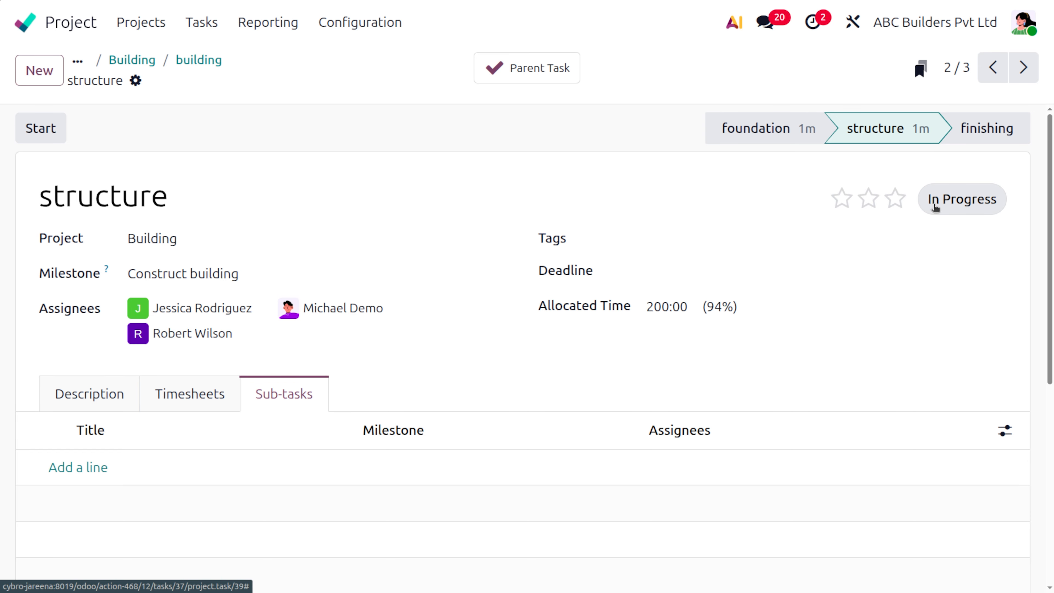
Set the structure sub-task's status to Done and return to the parent building task
click(959, 200)
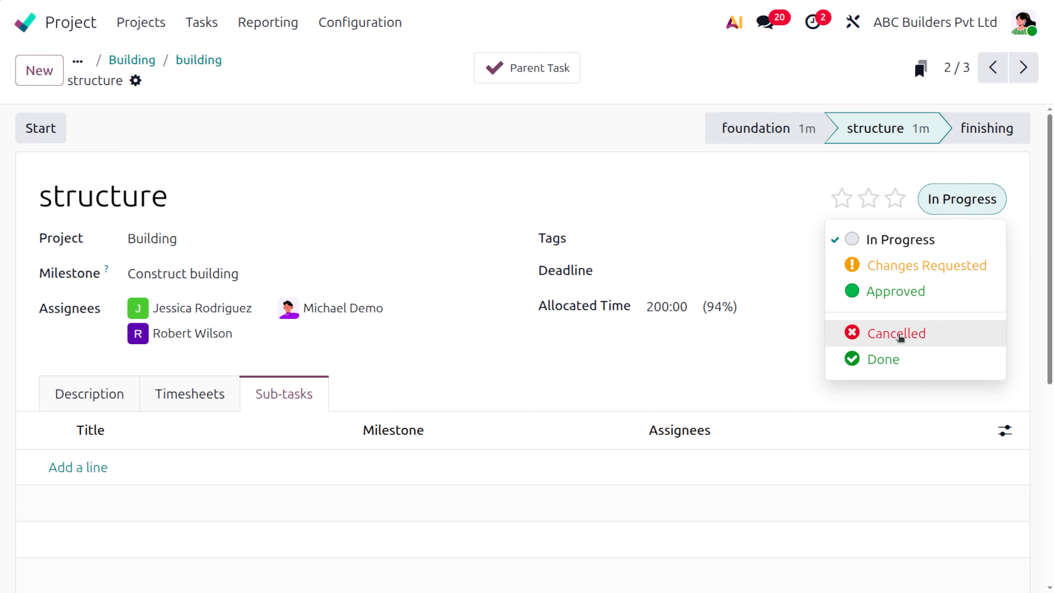
click(899, 361)
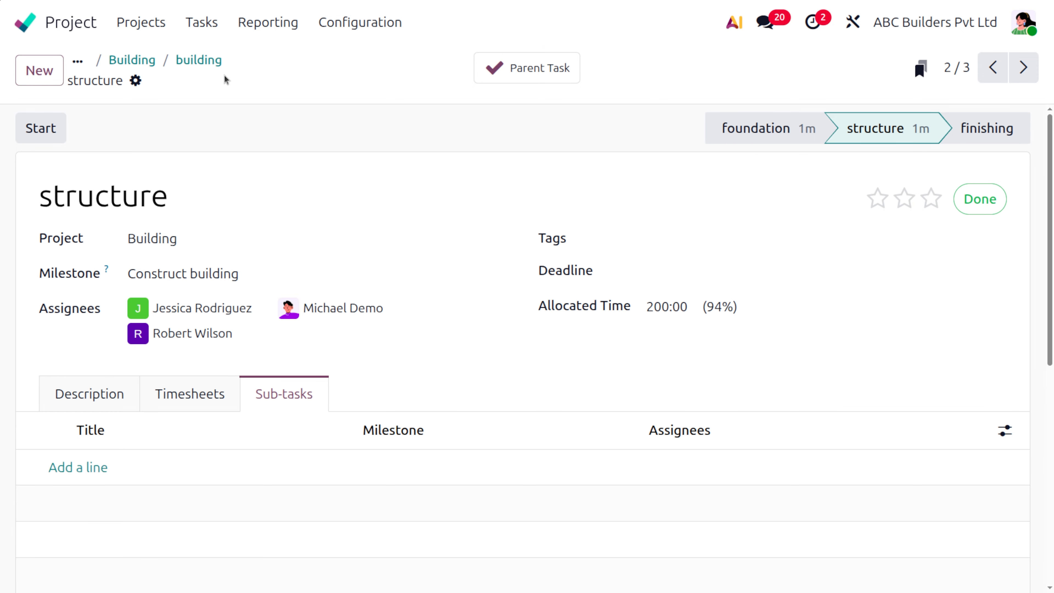
click(192, 60)
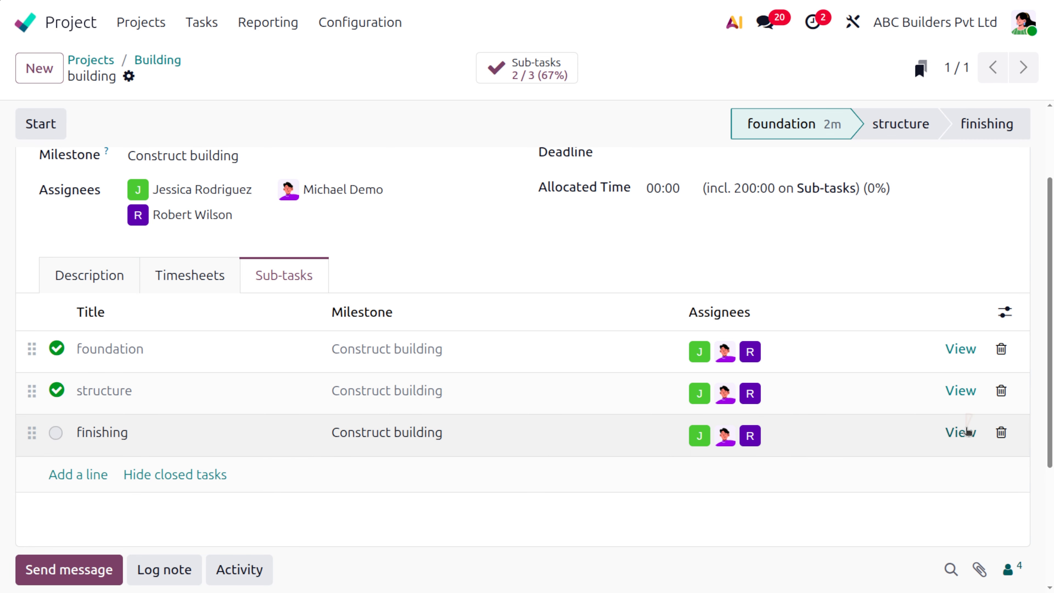
Move the finishing sub-task to the finishing stage with status Done and return to the building task
click(963, 432)
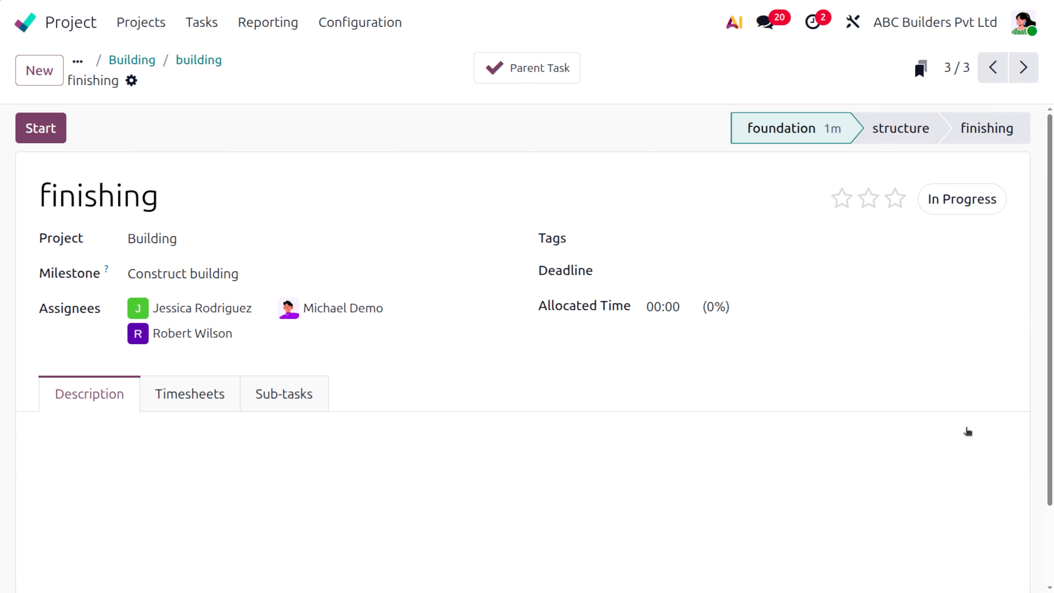
click(979, 140)
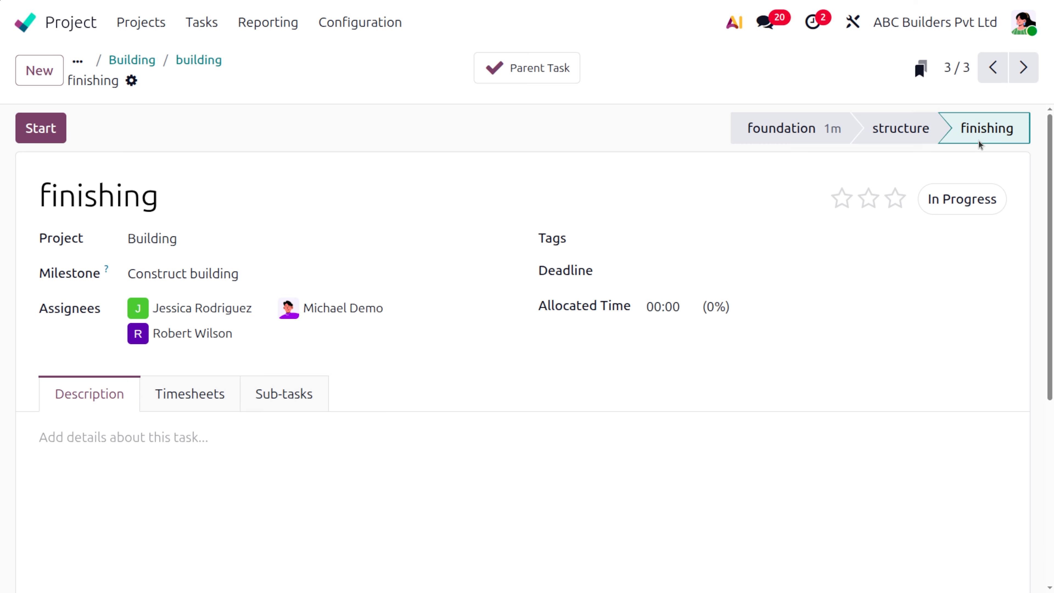
click(962, 194)
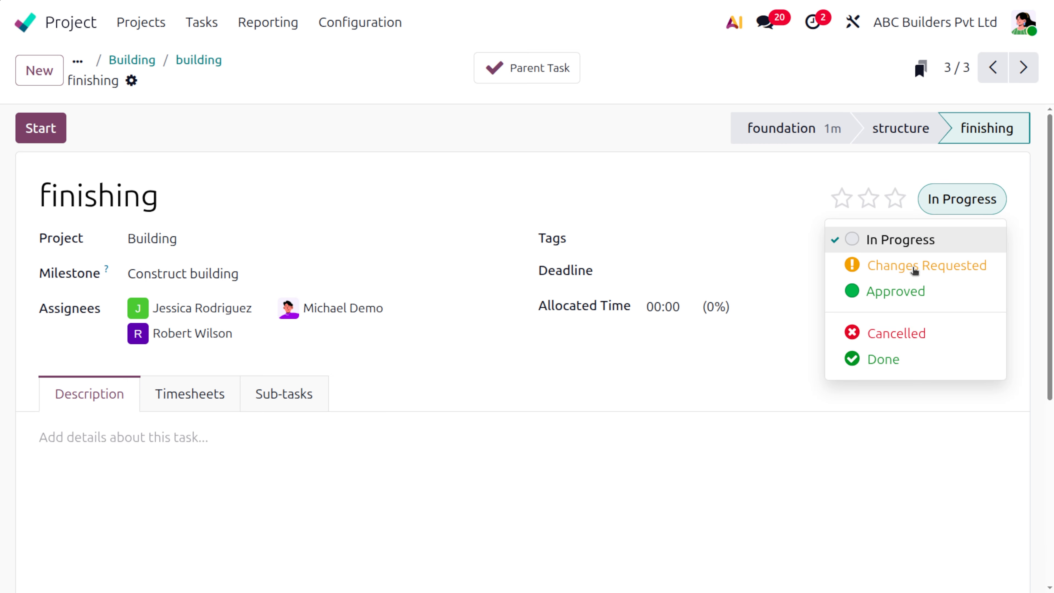
click(893, 362)
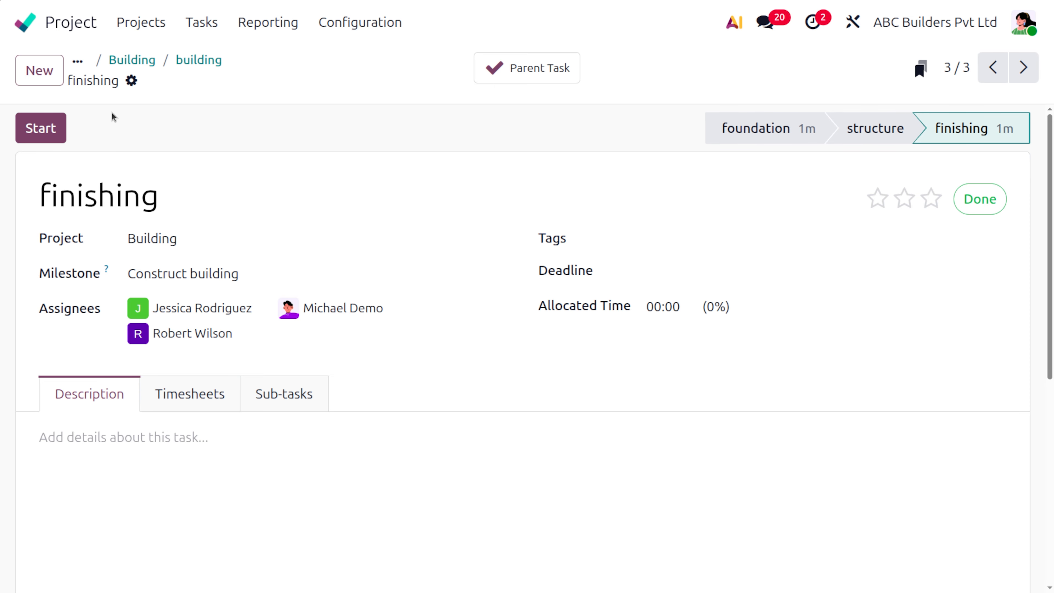
click(199, 60)
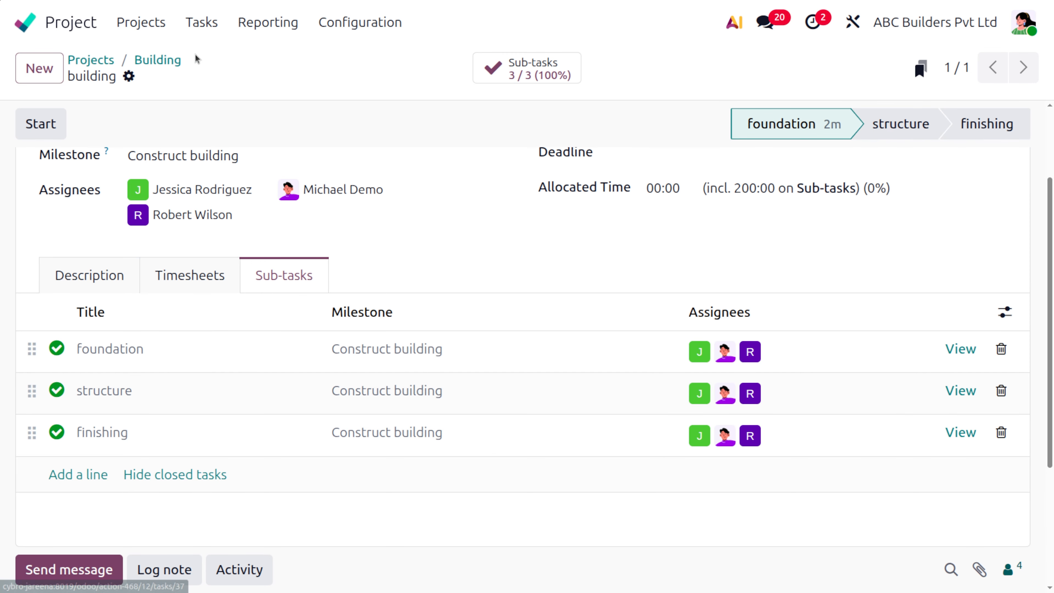
Set the building task's allocated time to 500 hours, save it and give the task a three-star priority
scroll(366, 153, up, 3)
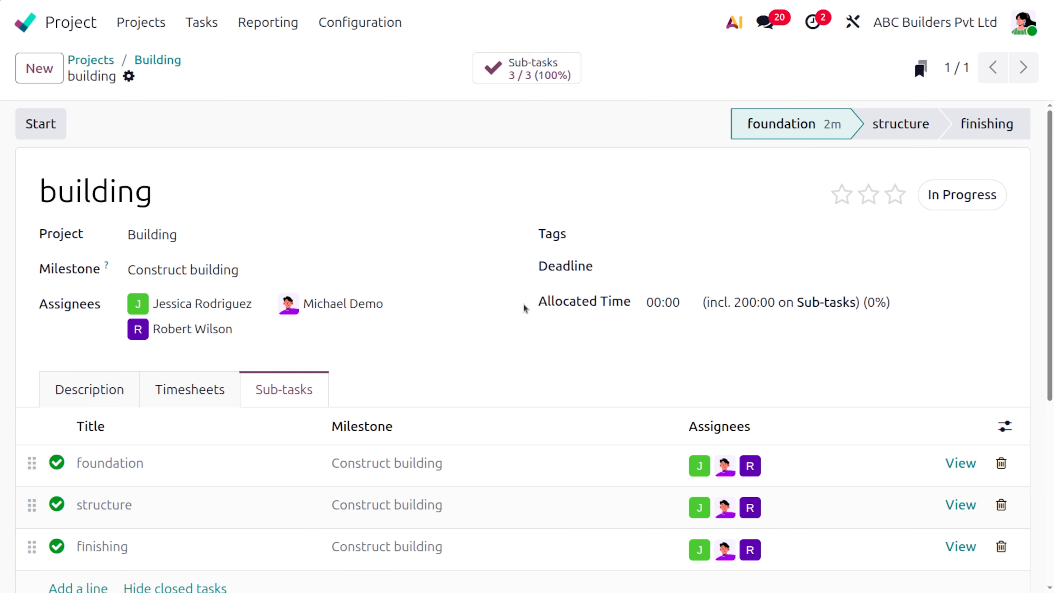
click(663, 296)
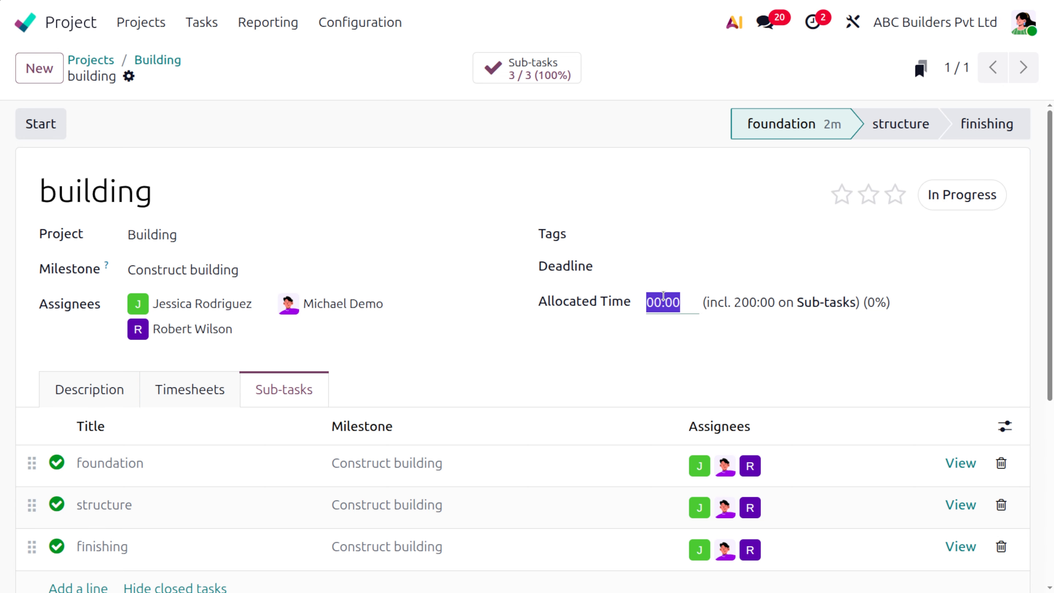
text(5000)
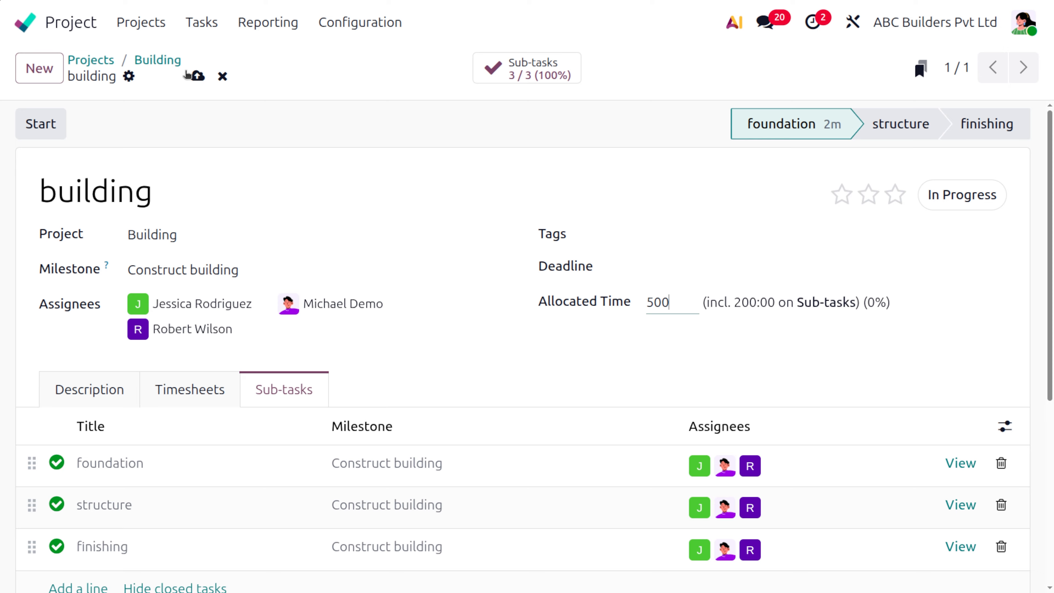
click(198, 76)
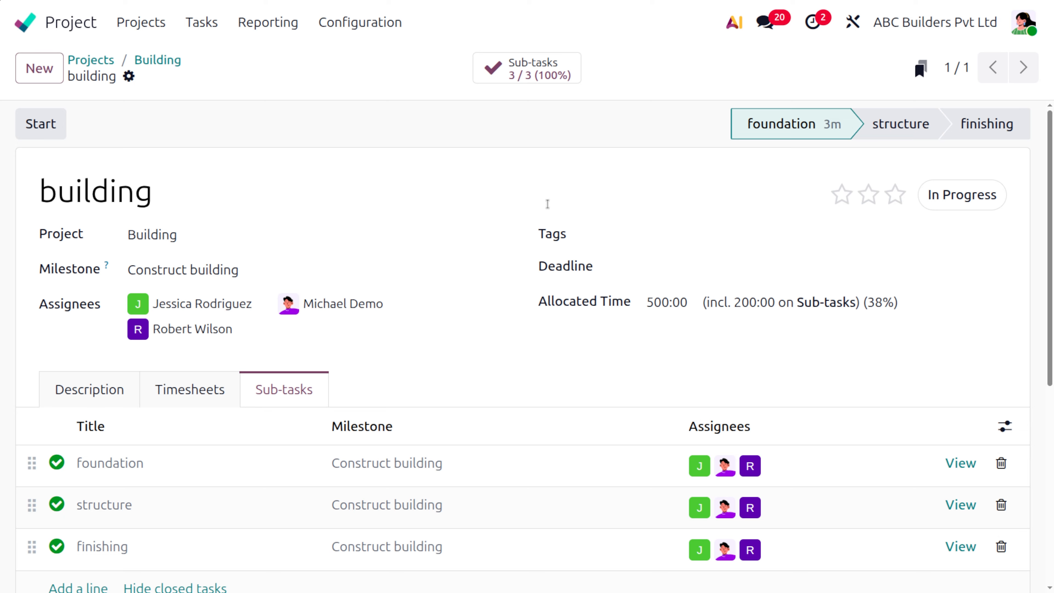
click(895, 195)
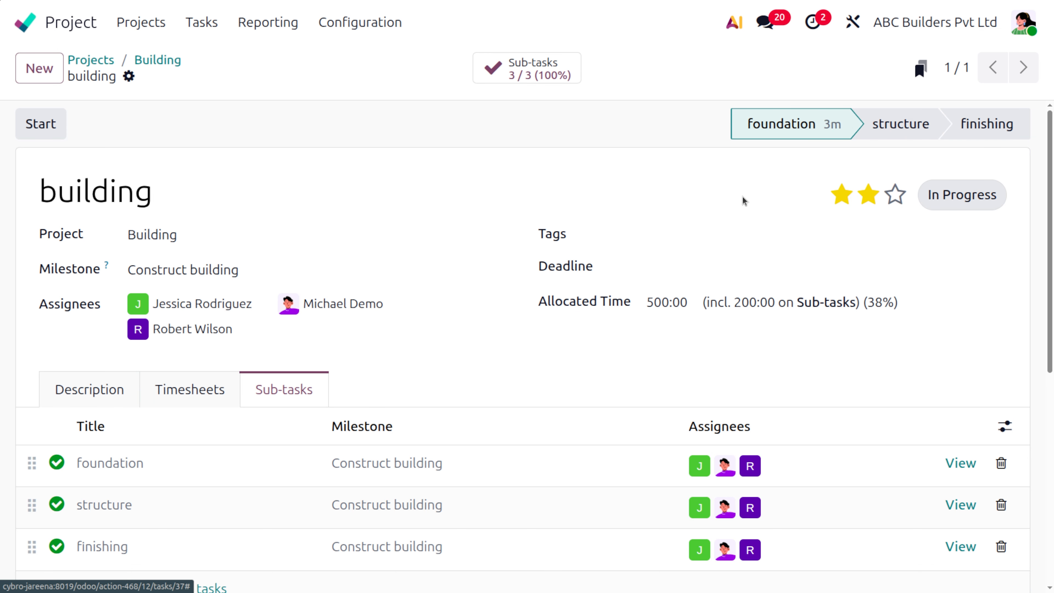
Go back to the Building project's task board and check the options available on the building card
click(149, 65)
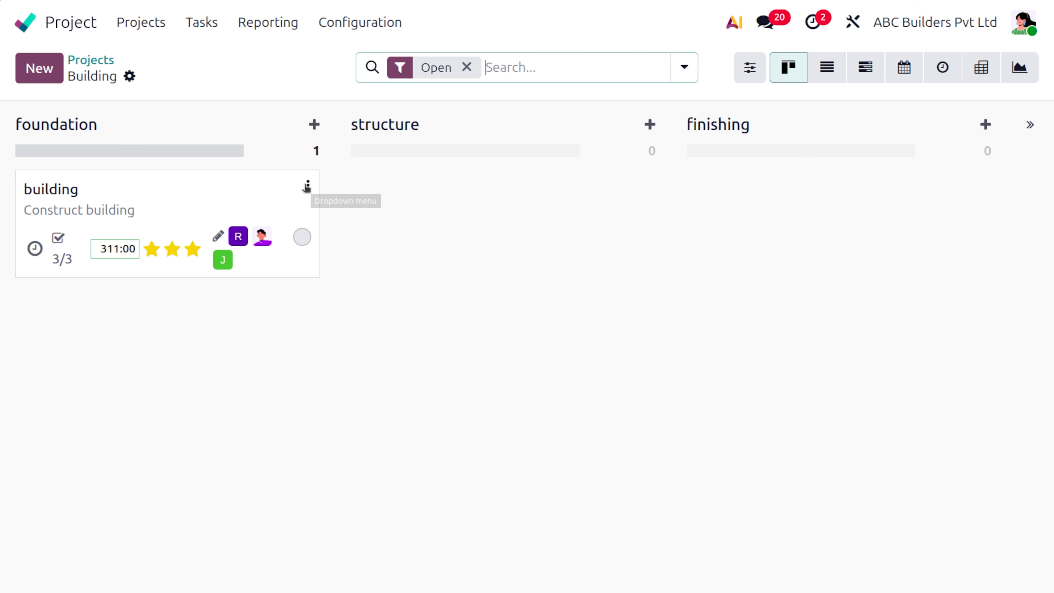
click(308, 186)
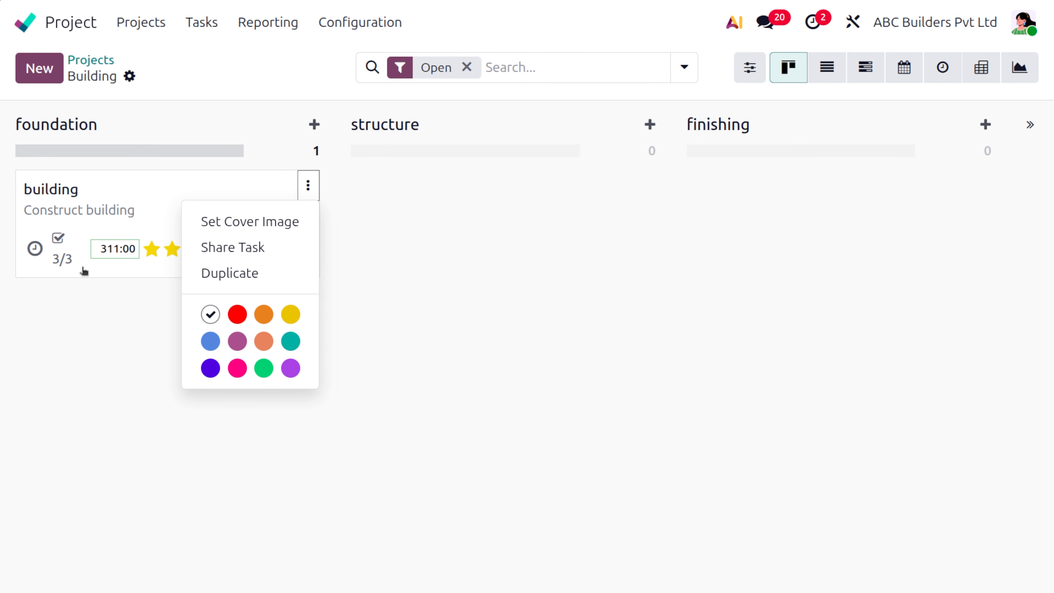
click(439, 271)
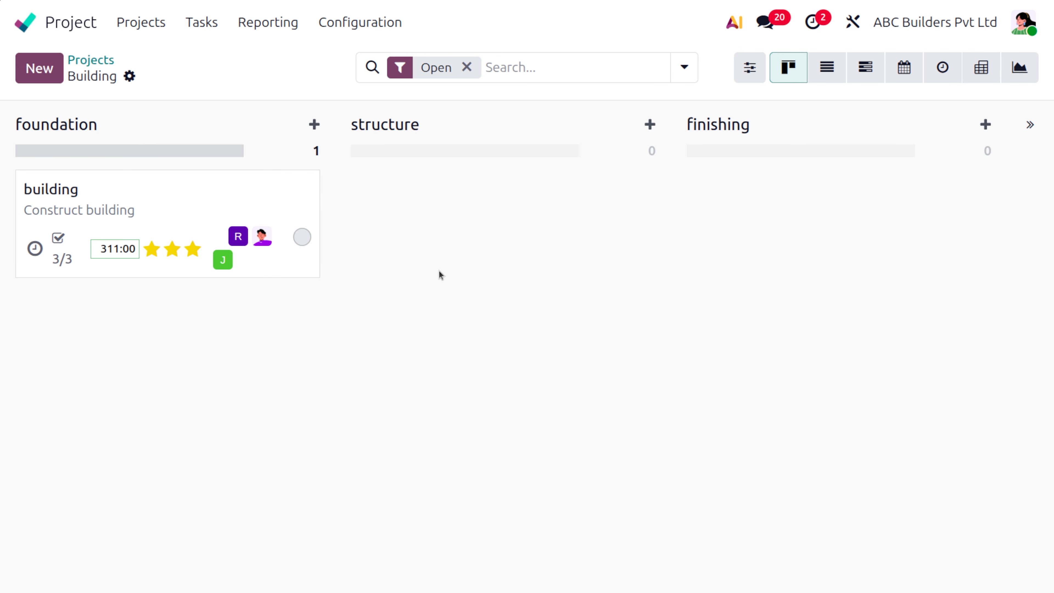